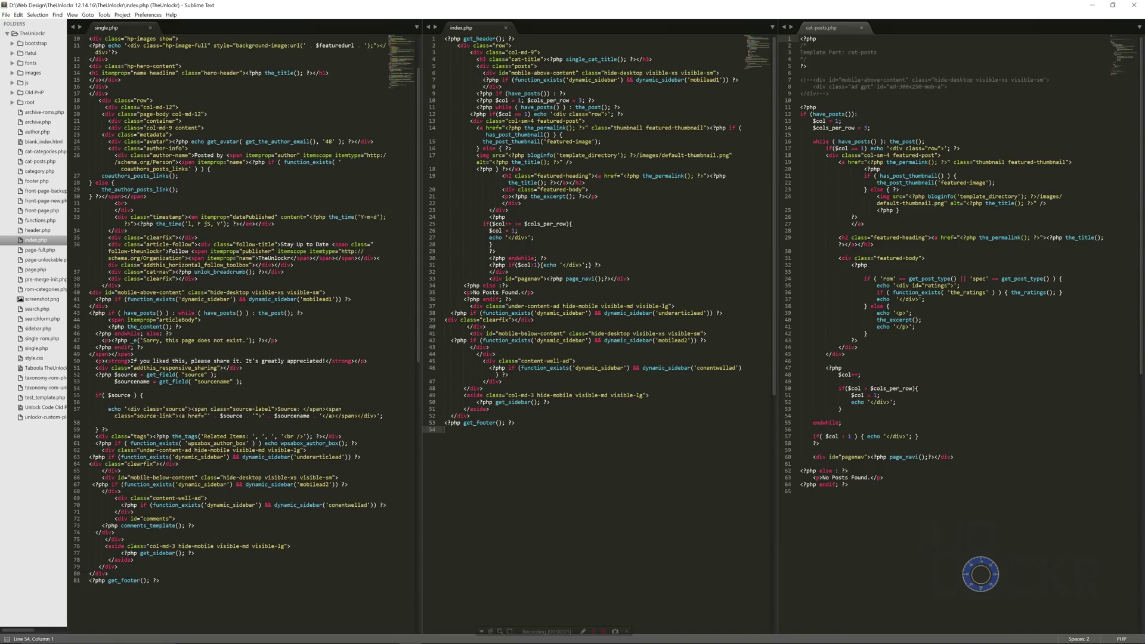
scroll(243, 331, "down", 1)
scroll(244, 331, "down", 1)
scroll(243, 331, "up", 2)
scroll(243, 332, "up", 2)
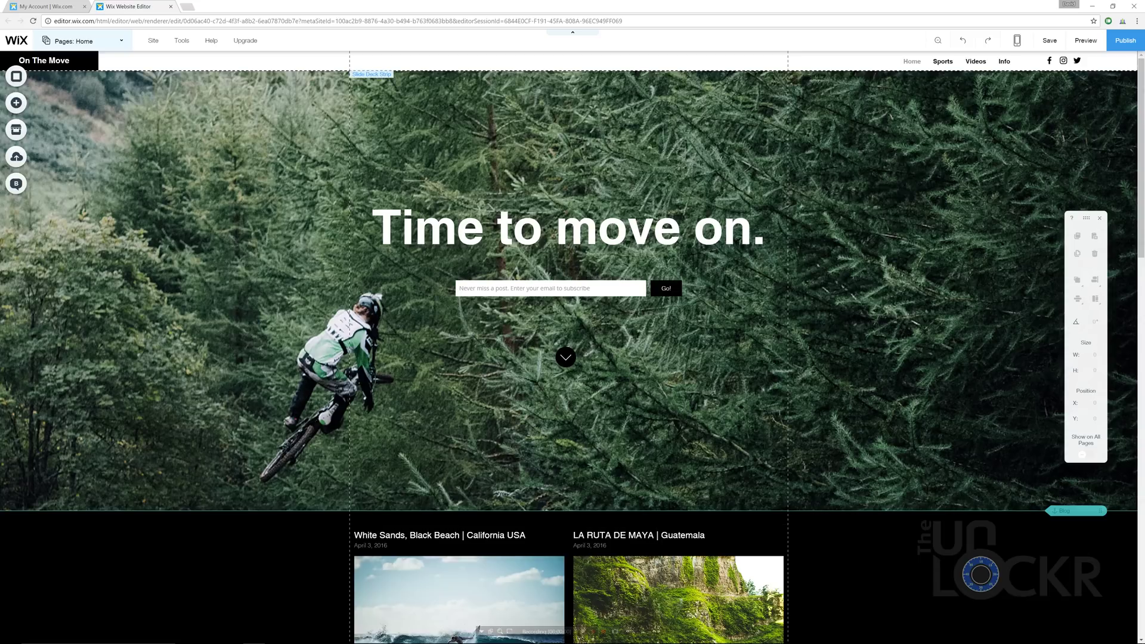
Step: Drag the 'Time to move on.' heading down toward the email field on the biker hero
left_click(501, 358)
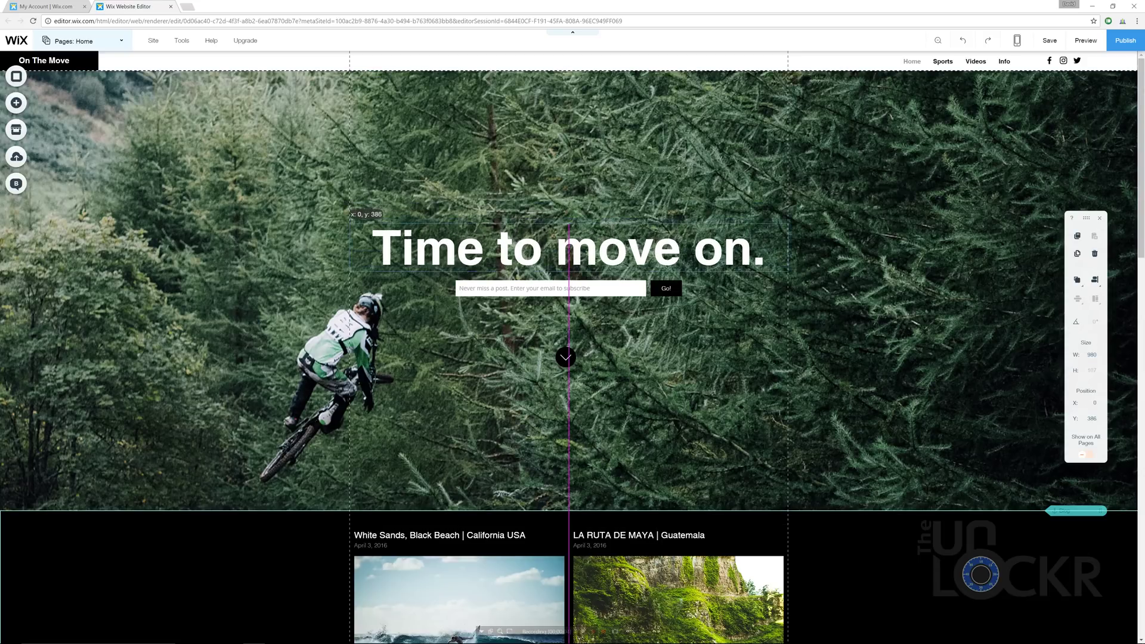
mouse_move(649, 231)
left_mouse_down()
mouse_move(666, 287)
mouse_move(755, 406)
left_mouse_up()
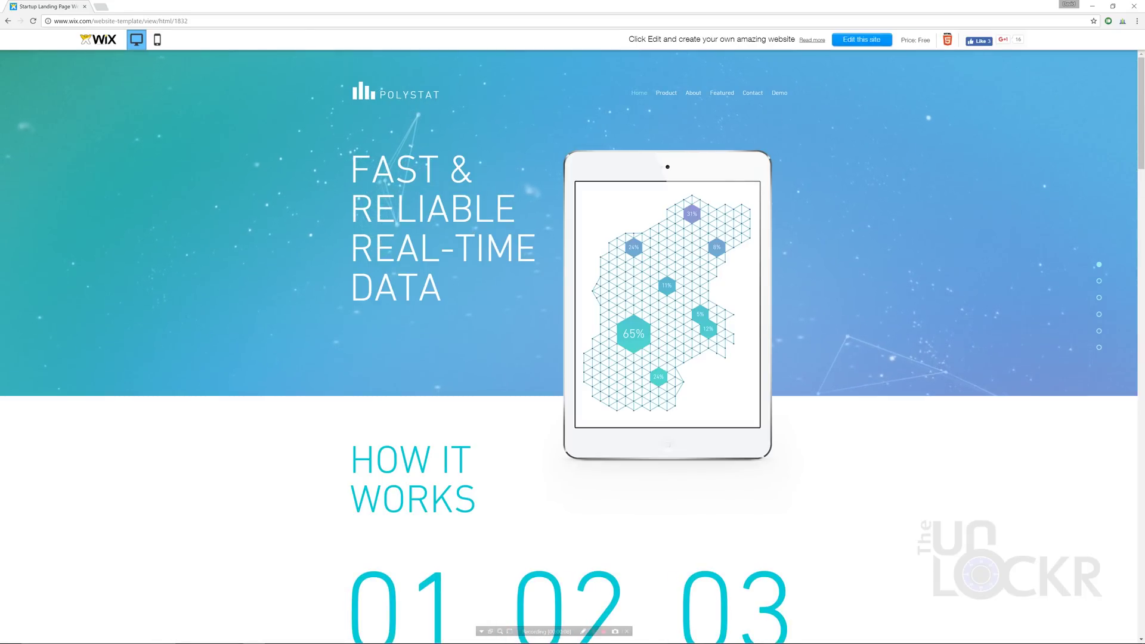
scroll(572, 347, "down", 1)
scroll(572, 347, "down", 1)
scroll(573, 347, "down", 2)
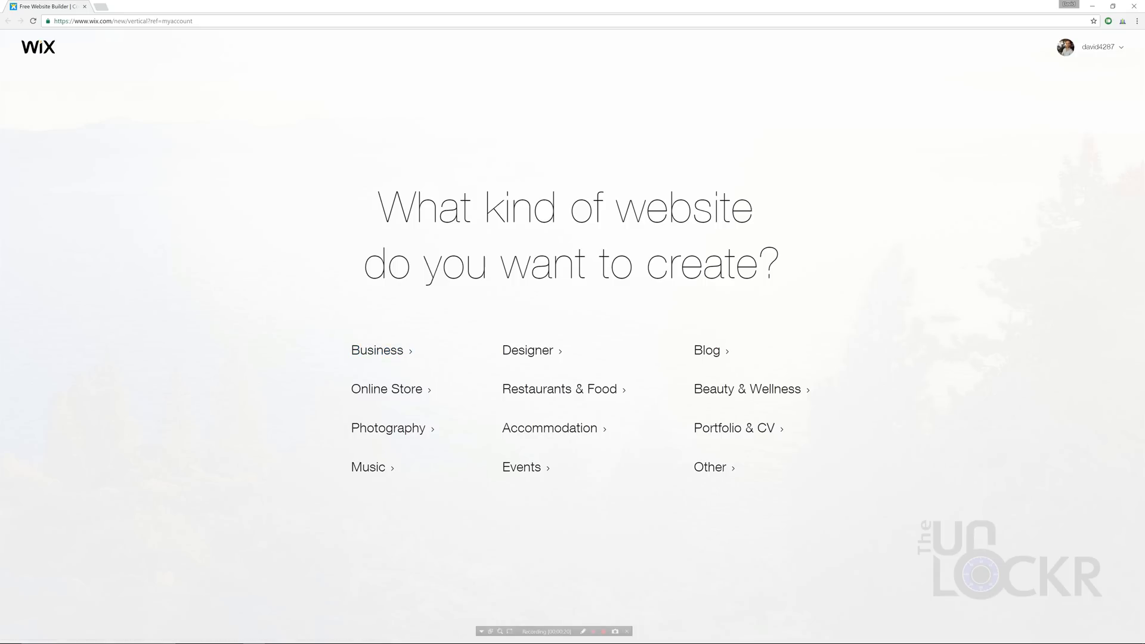
Step: Start a blog site in Wix ADI using the Tech Blog suggestion
left_click(706, 350)
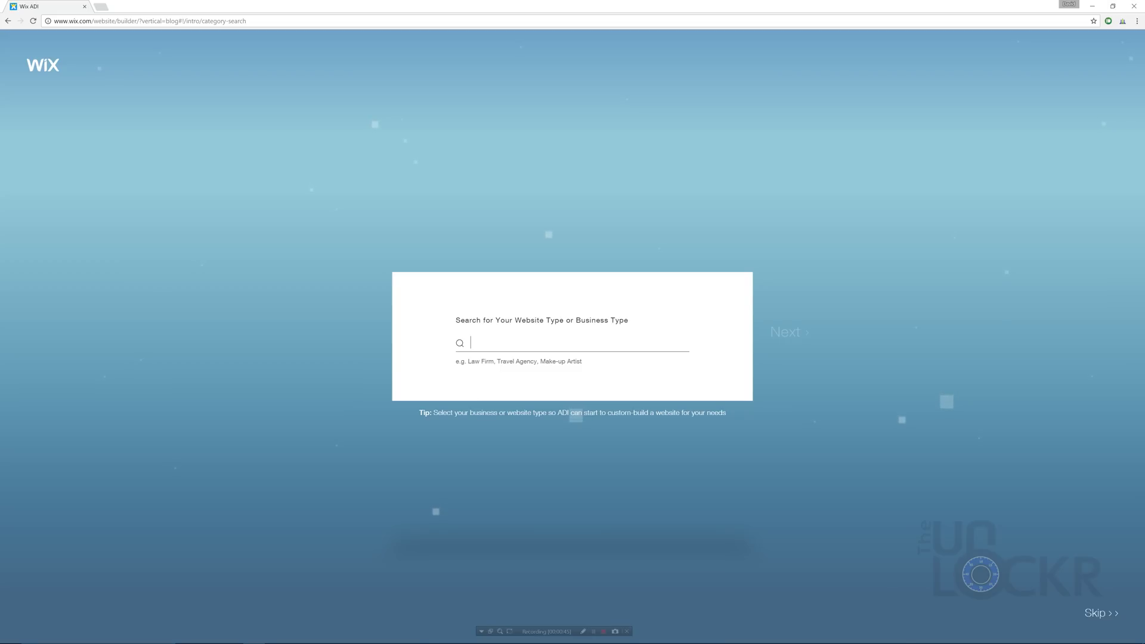
type("Tech blog")
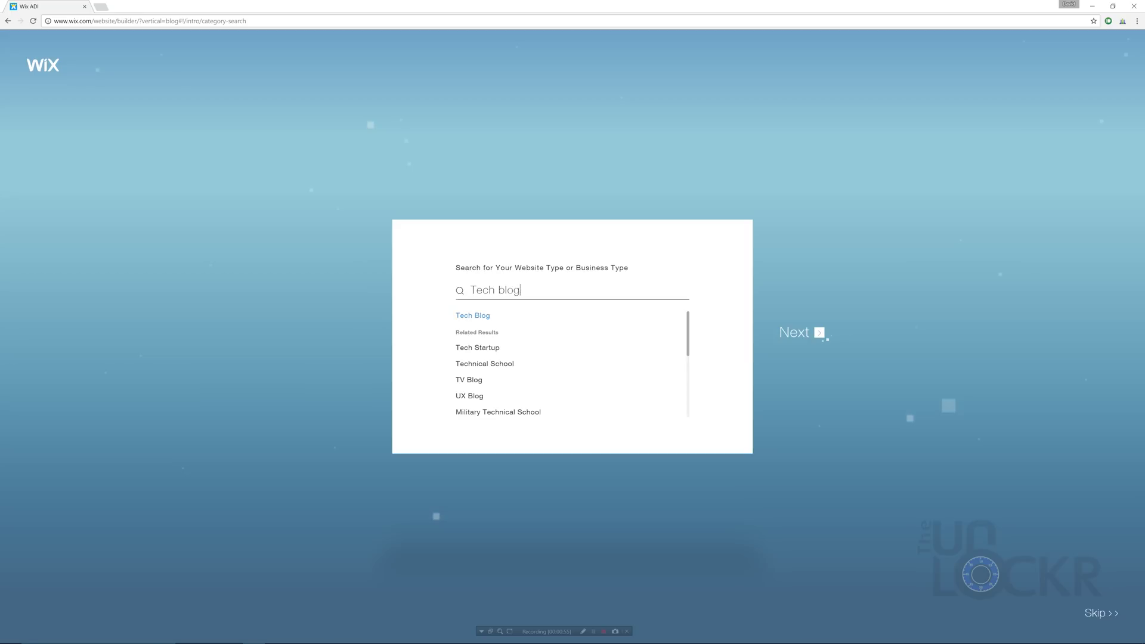
key("Return")
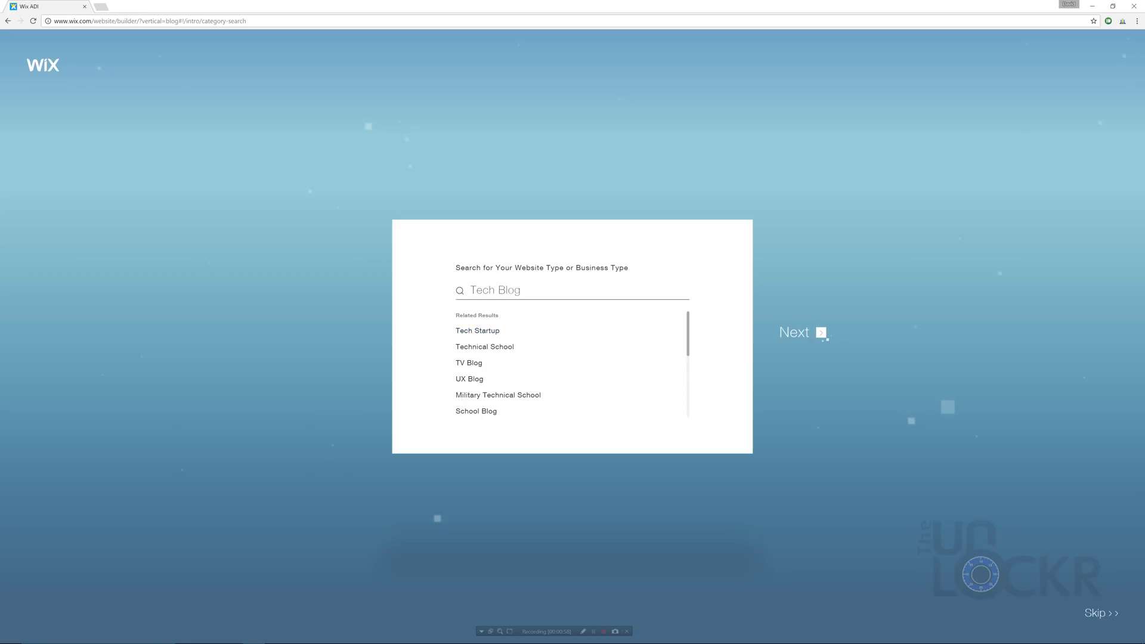
left_click(821, 332)
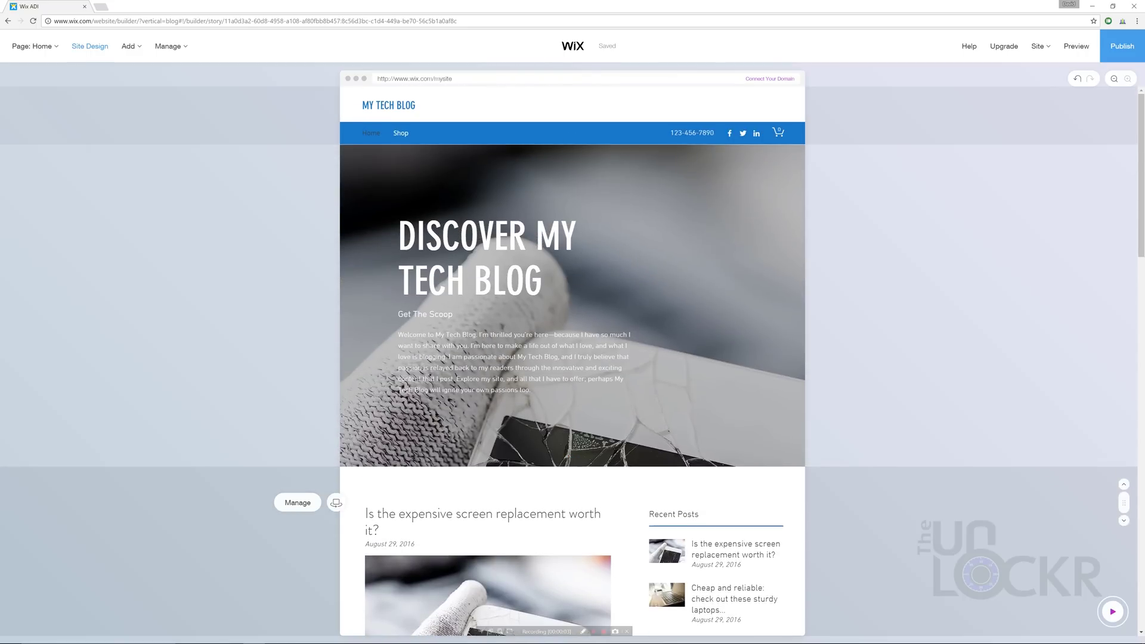
Step: Apply the Evolution design kit and browse its colour and font sets
left_click(89, 46)
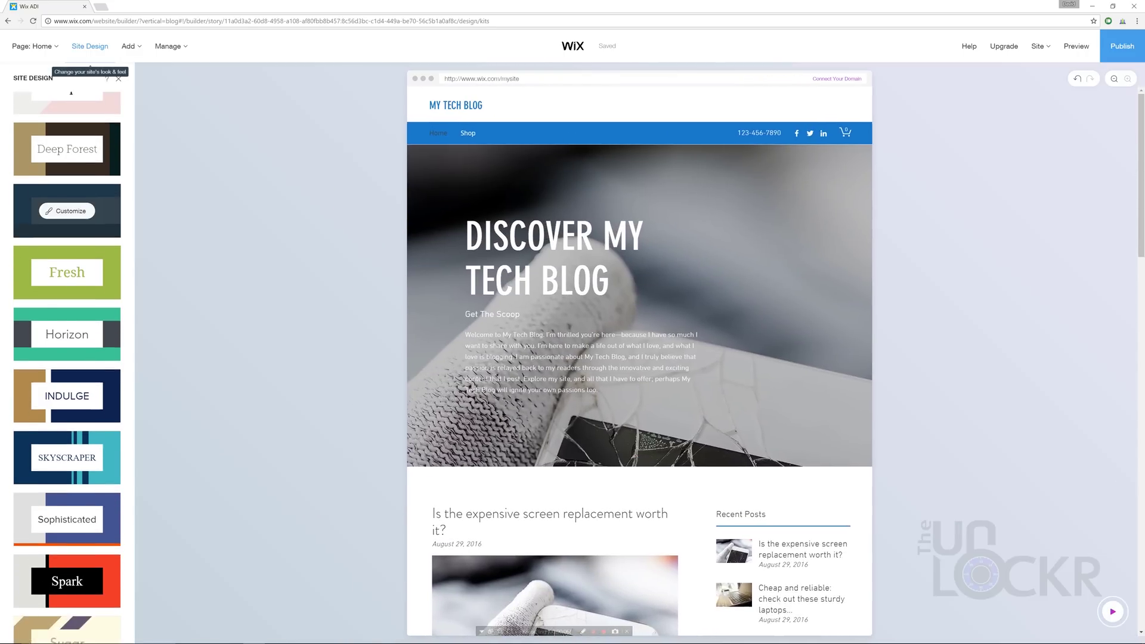
left_click(109, 120)
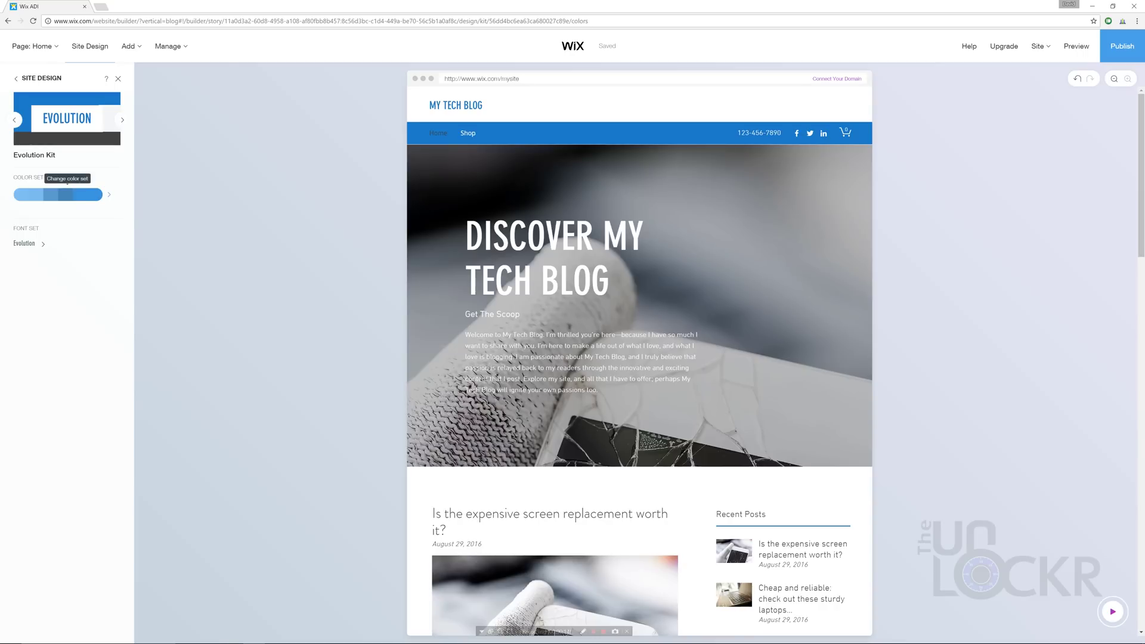
left_click(81, 193)
left_click(24, 244)
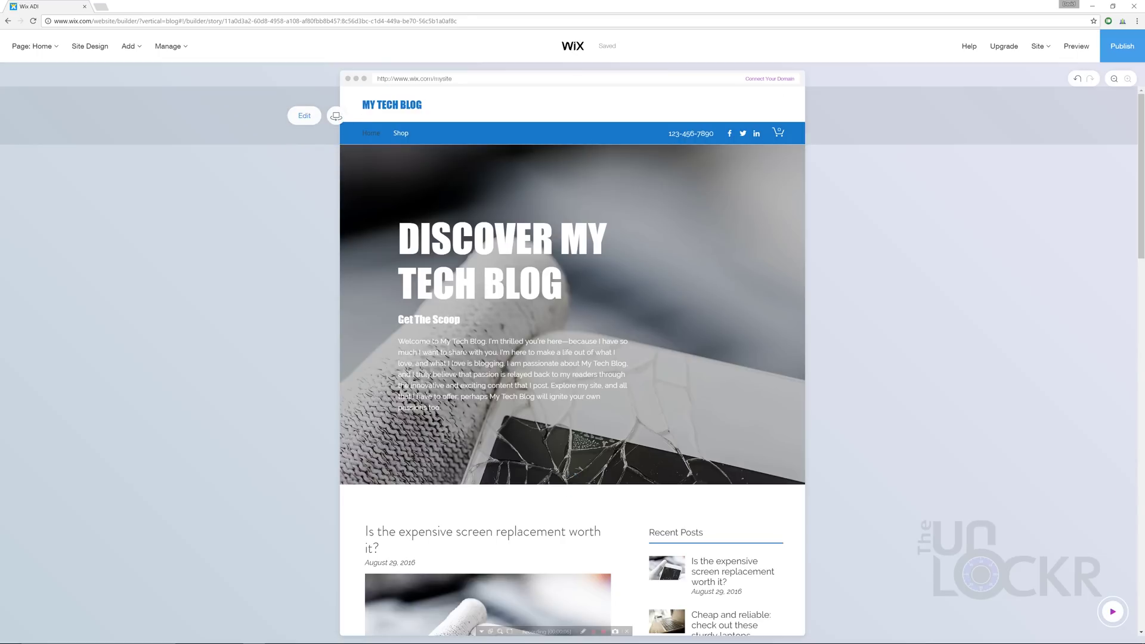
Step: Review the header and social link settings, then open the screen-replacement post for editing
left_click(304, 116)
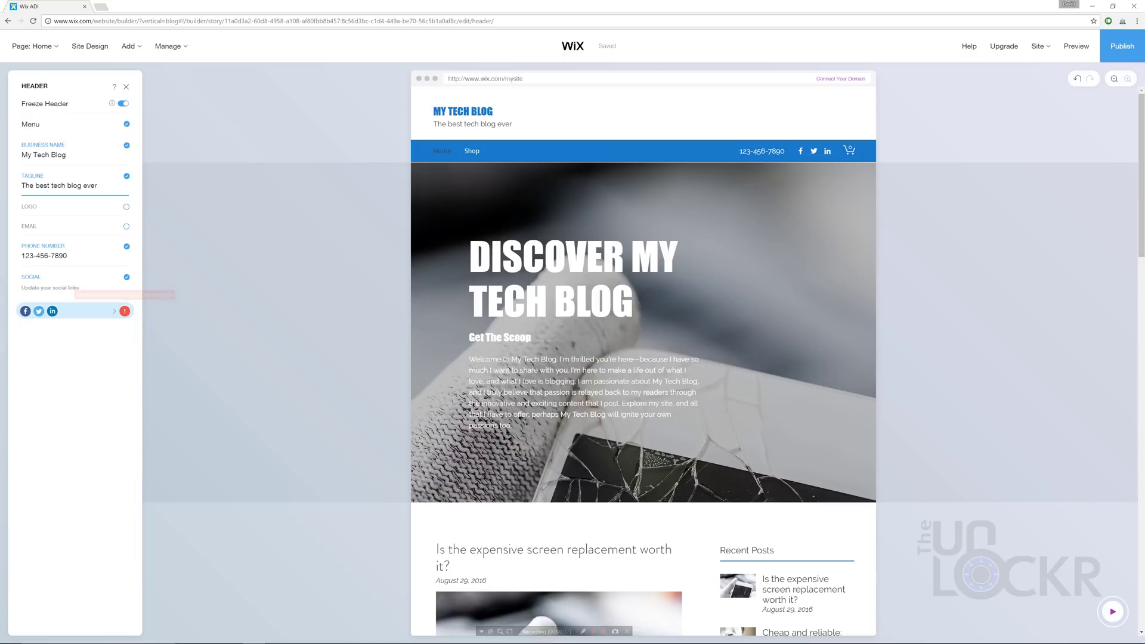
type("The best tech blog ever")
left_click(76, 311)
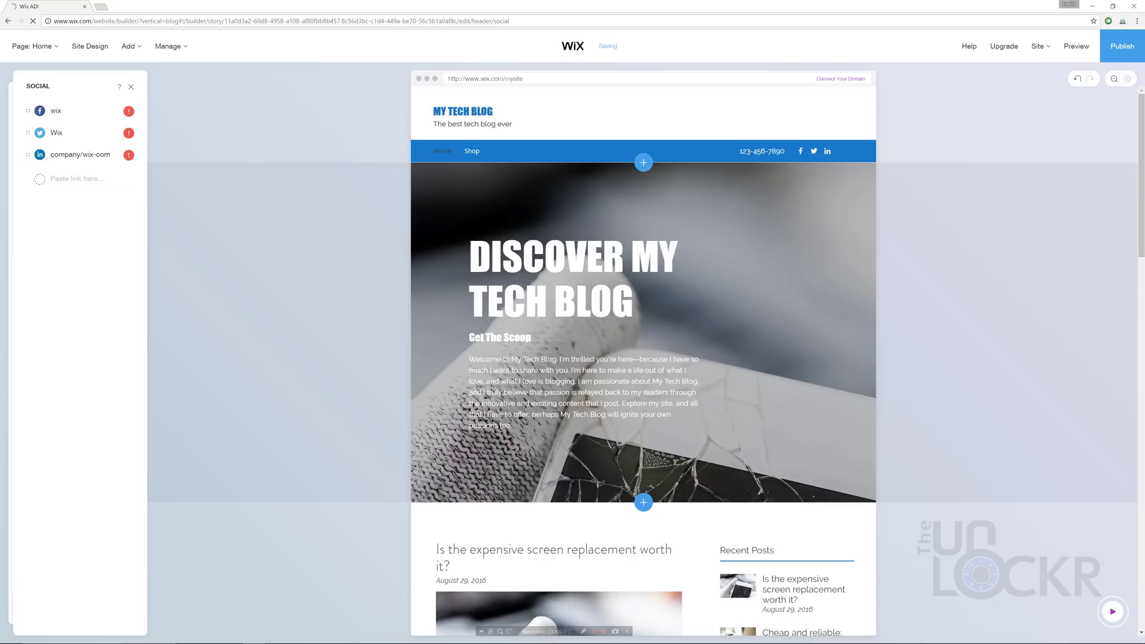
key("Escape")
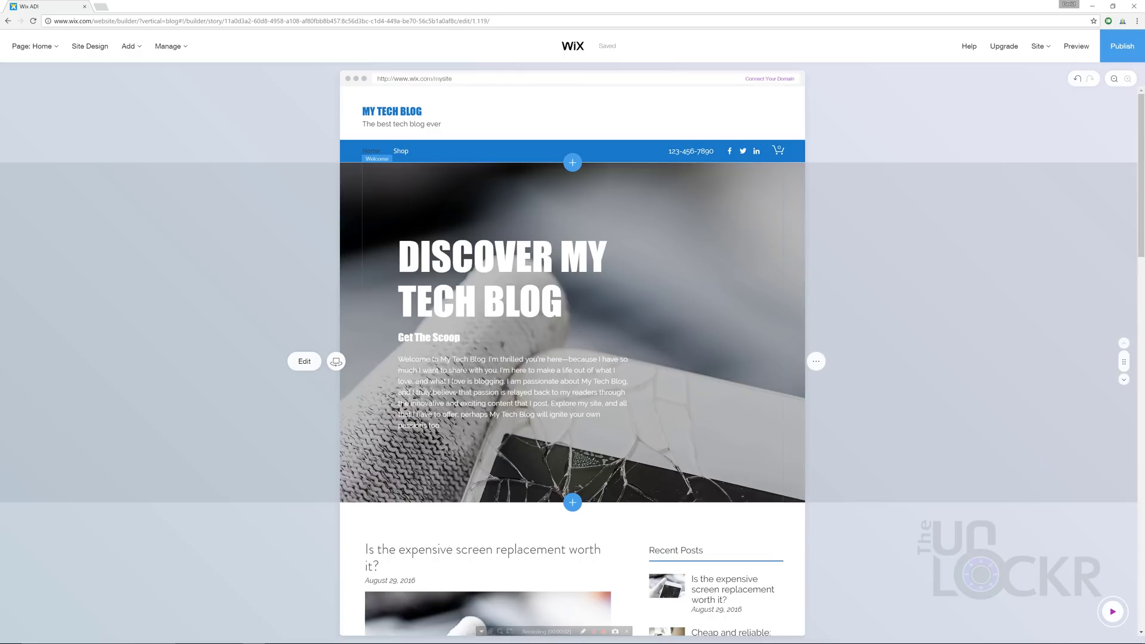
left_click(305, 360)
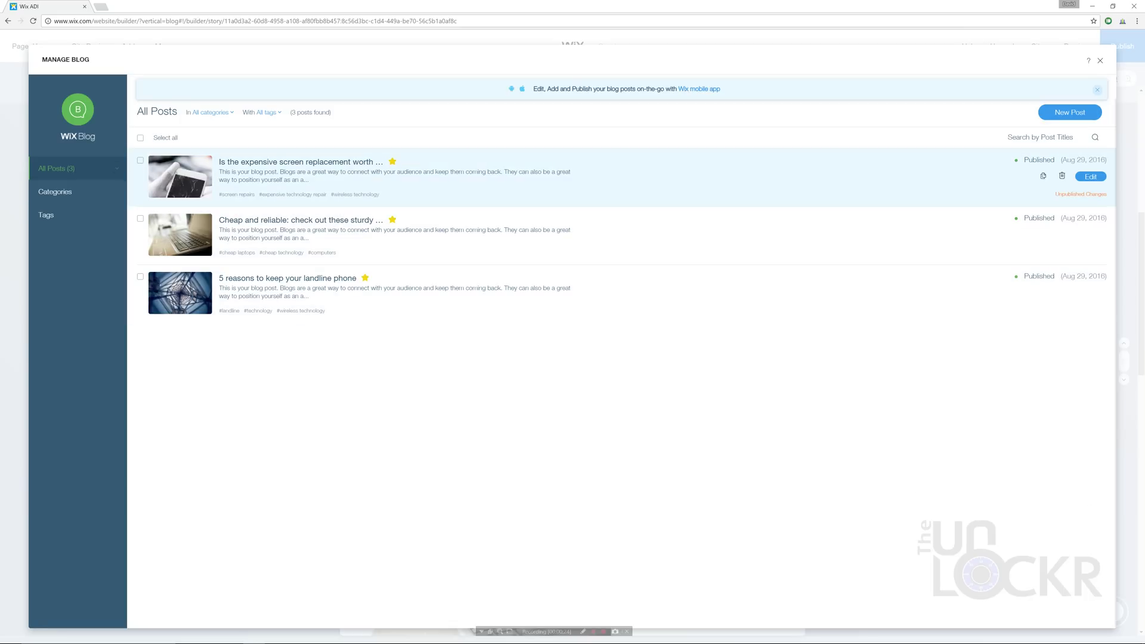
left_click(1090, 176)
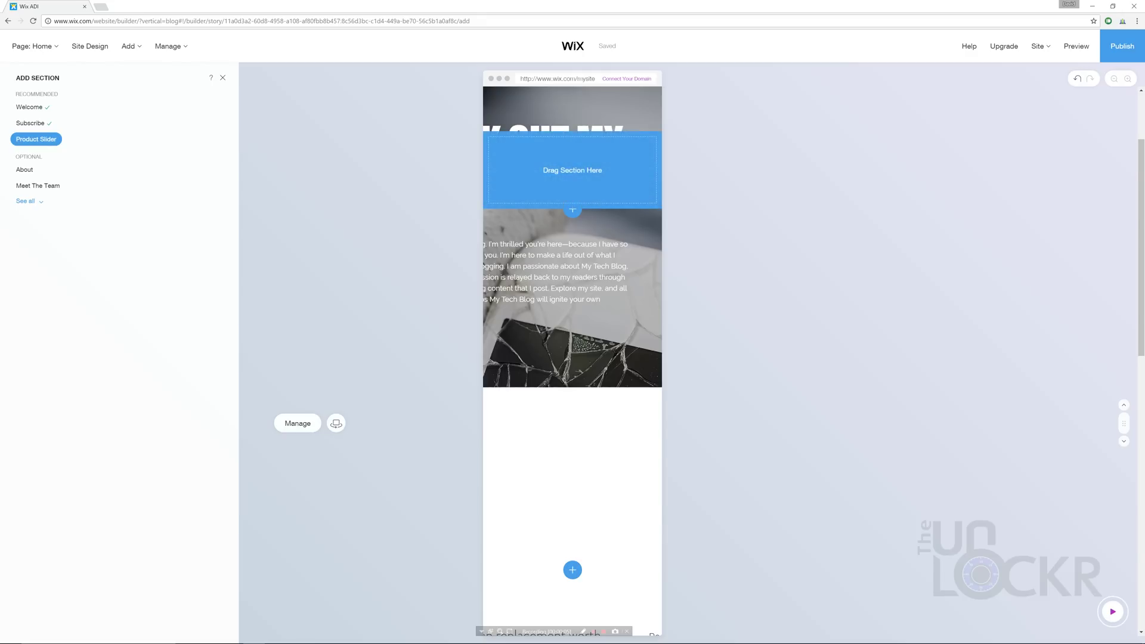
Step: Show all section types and browse the Team Members section layouts
left_click(25, 201)
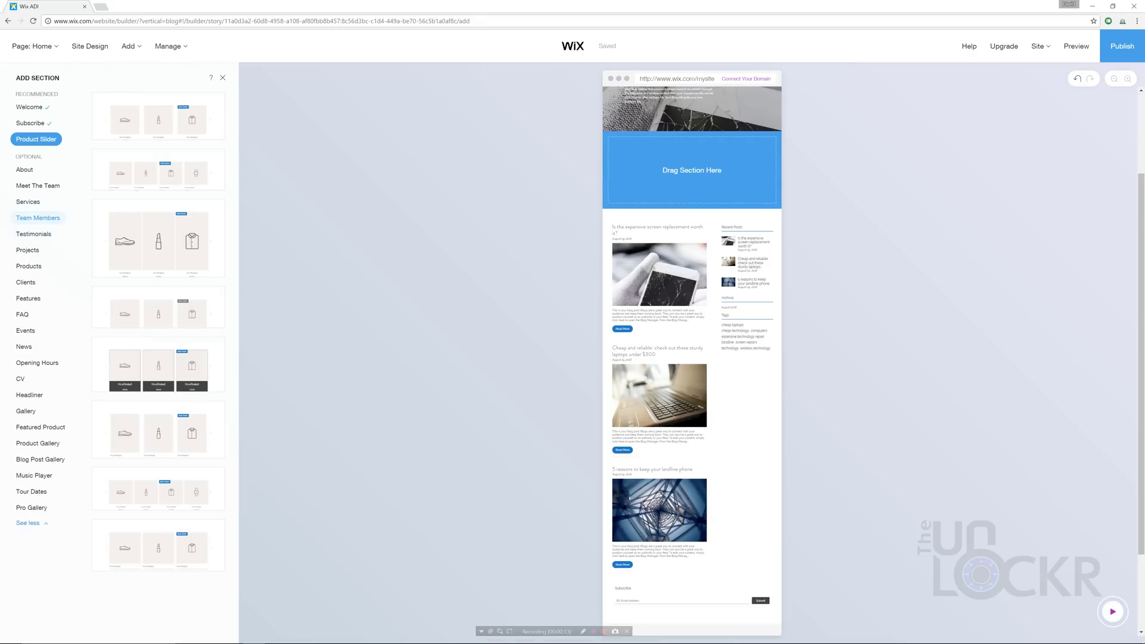
left_click(38, 218)
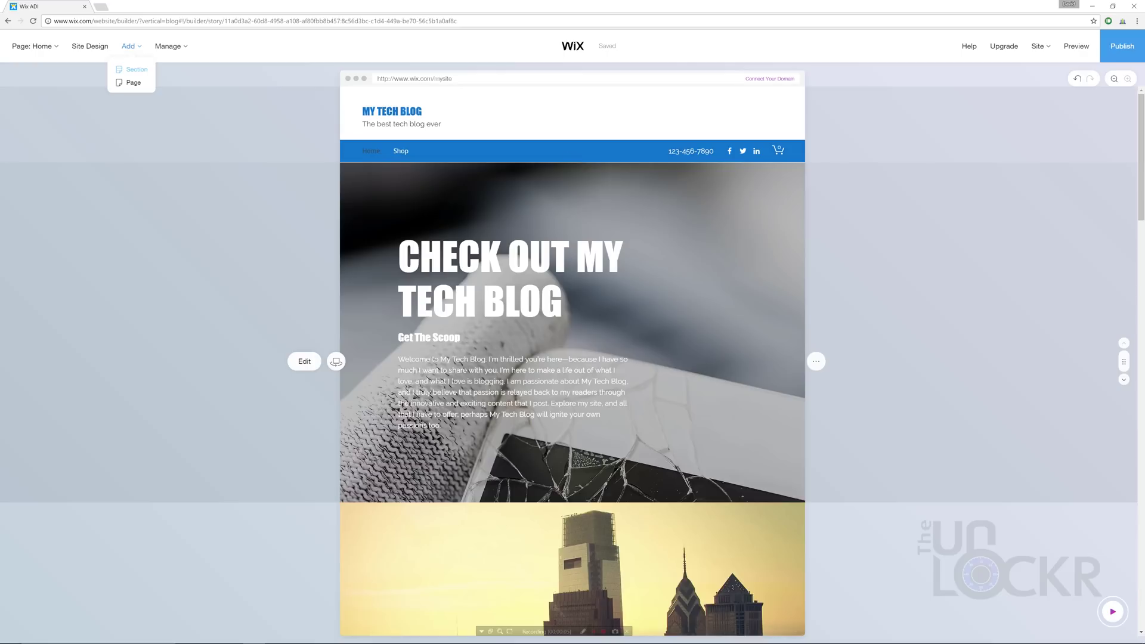
Step: Preview the Contact, Blank and Book Now layouts in the Add Page panel
left_click(133, 83)
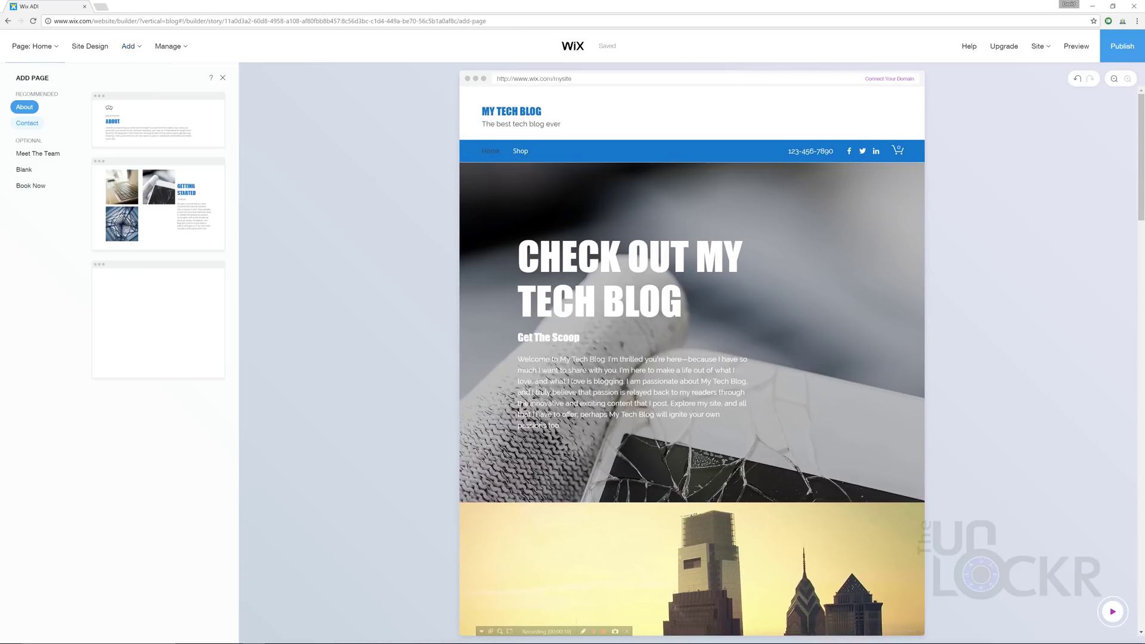
left_click(27, 123)
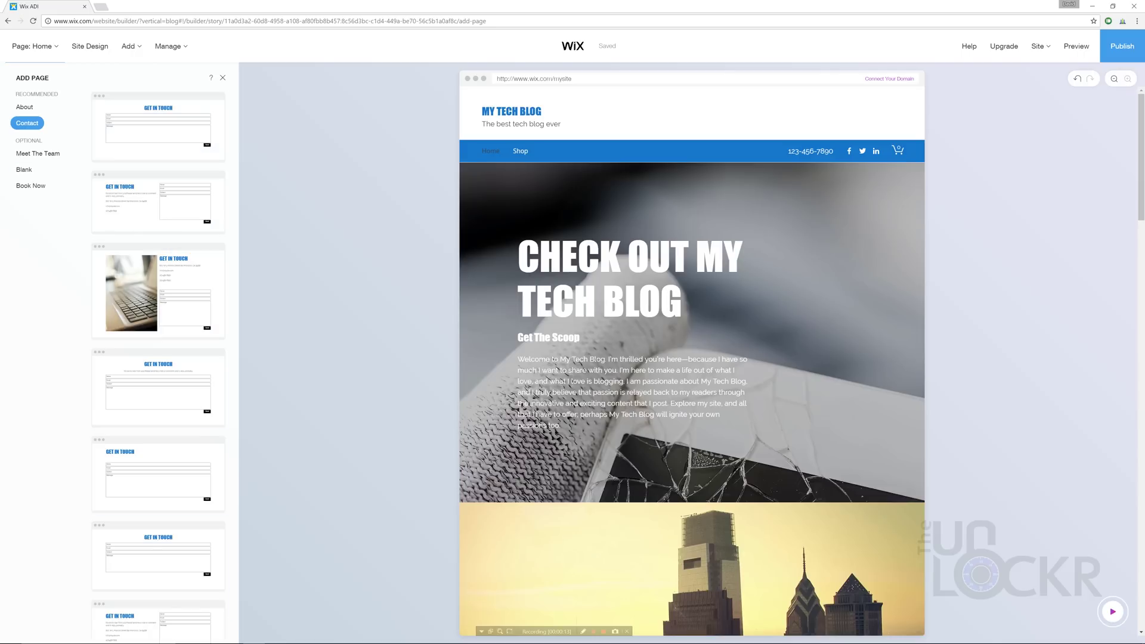
left_click(24, 170)
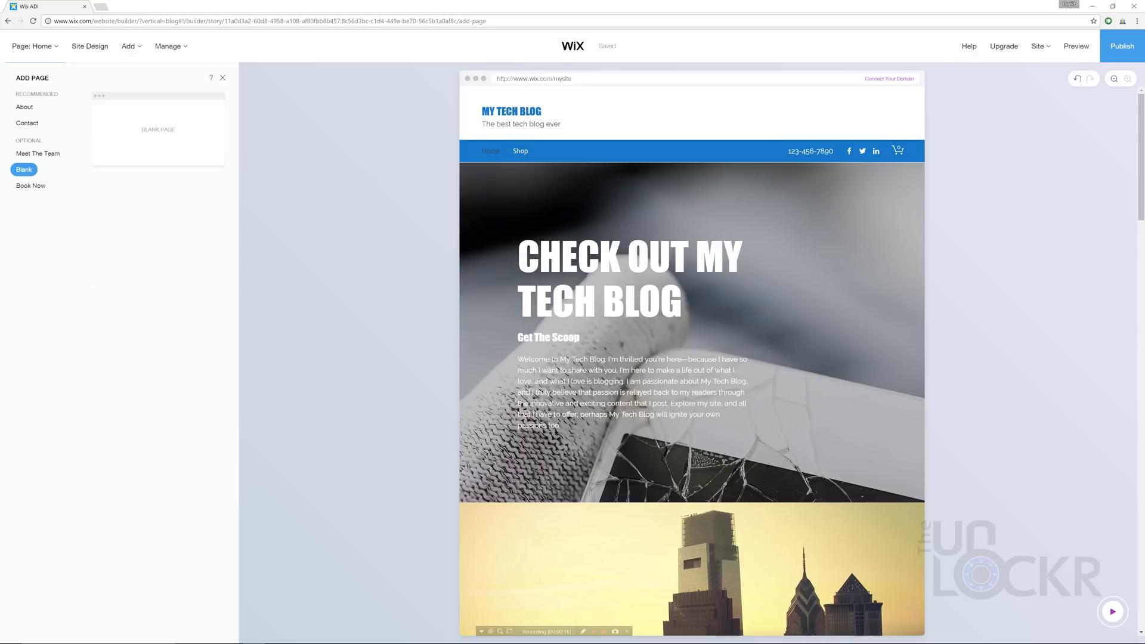
left_click(30, 184)
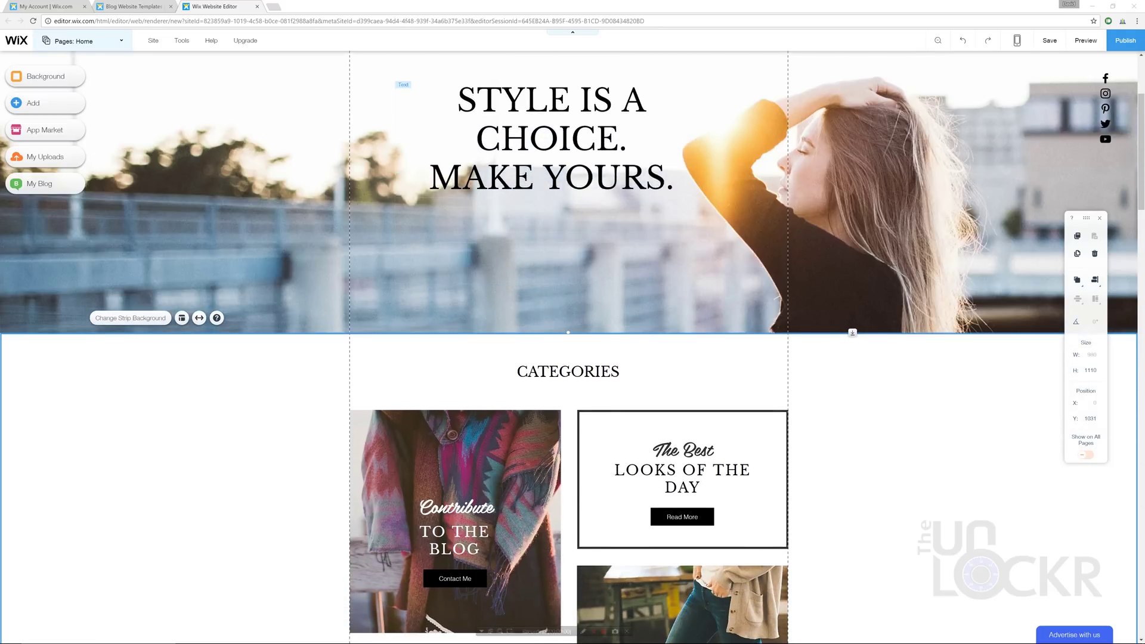
scroll(573, 358, "down", 2)
scroll(572, 357, "down", 1)
scroll(572, 358, "down", 1)
Step: Reposition The Best Looks box and the STYLE IS A CHOICE heading, then edit the Fashion & Style Blog template
left_click(682, 261)
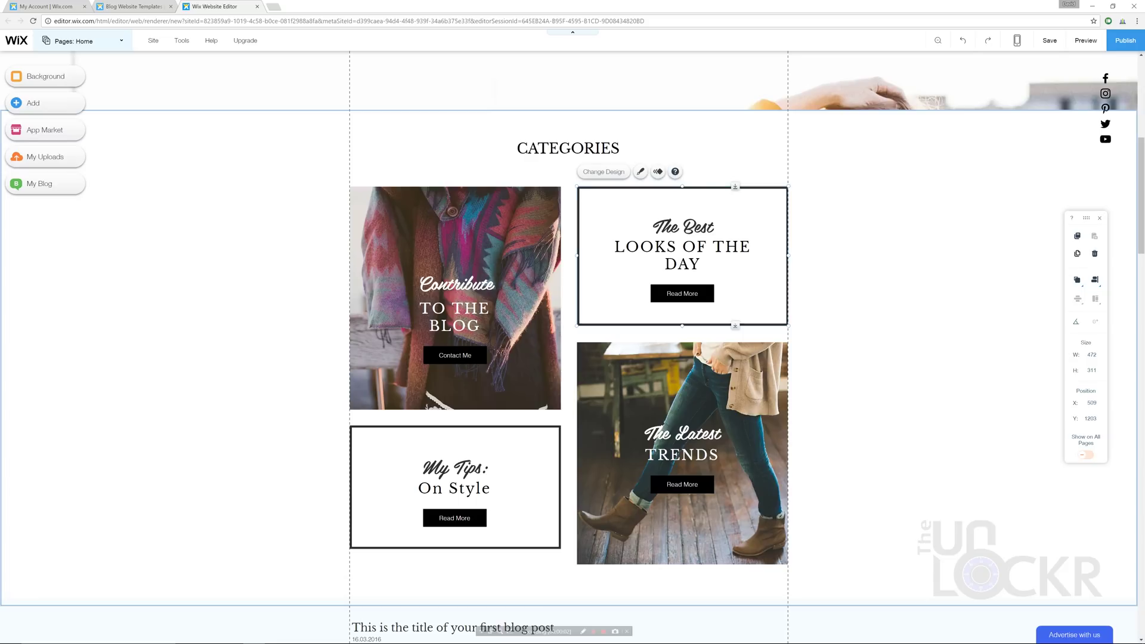
mouse_move(682, 262)
left_mouse_down()
mouse_move(195, 272)
mouse_move(962, 358)
mouse_move(682, 260)
left_mouse_up()
scroll(682, 260, "up", 5)
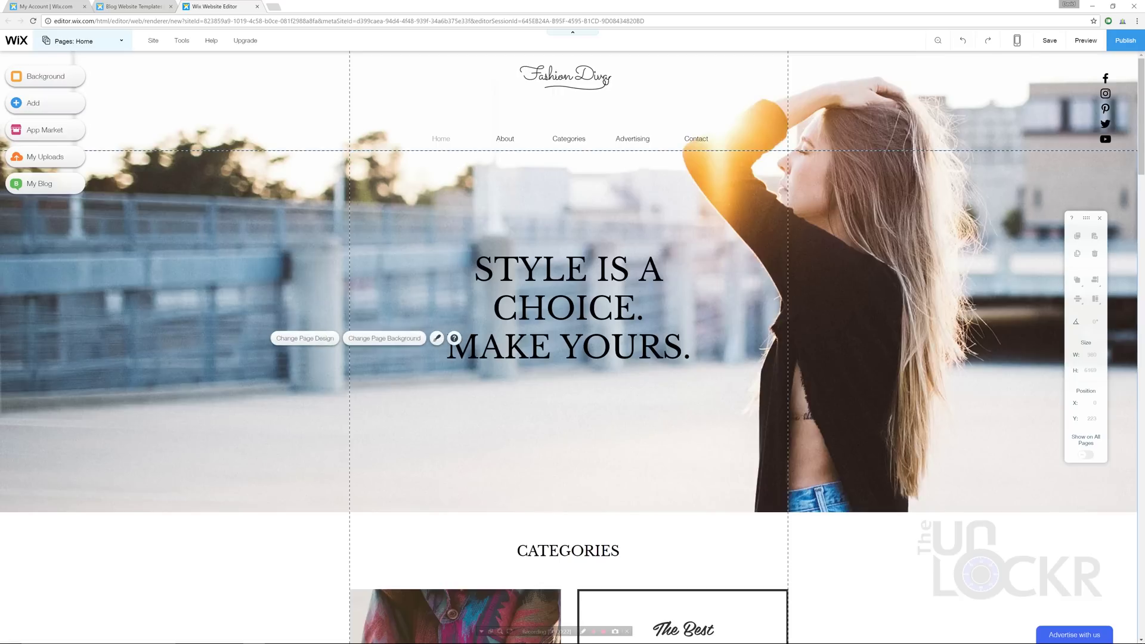
mouse_move(568, 307)
left_mouse_down()
mouse_move(352, 394)
mouse_move(873, 397)
left_mouse_up()
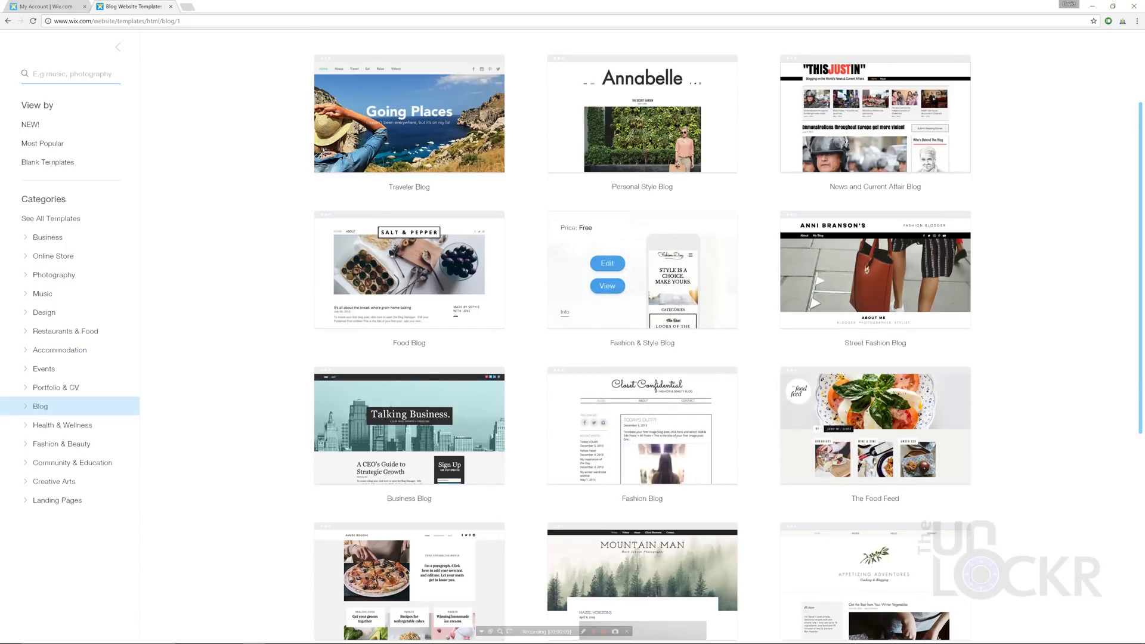
left_click(607, 264)
Step: Show the button choices, then dismiss the Add panel and inspect the header navigation menu
left_click(16, 103)
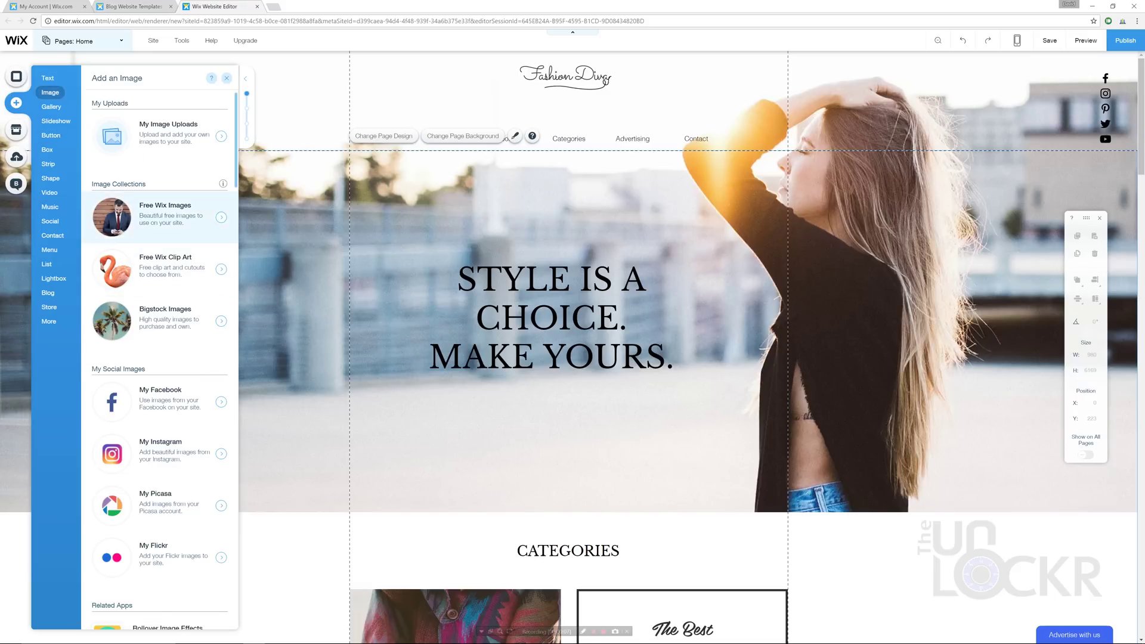
scroll(159, 358, "down", 2)
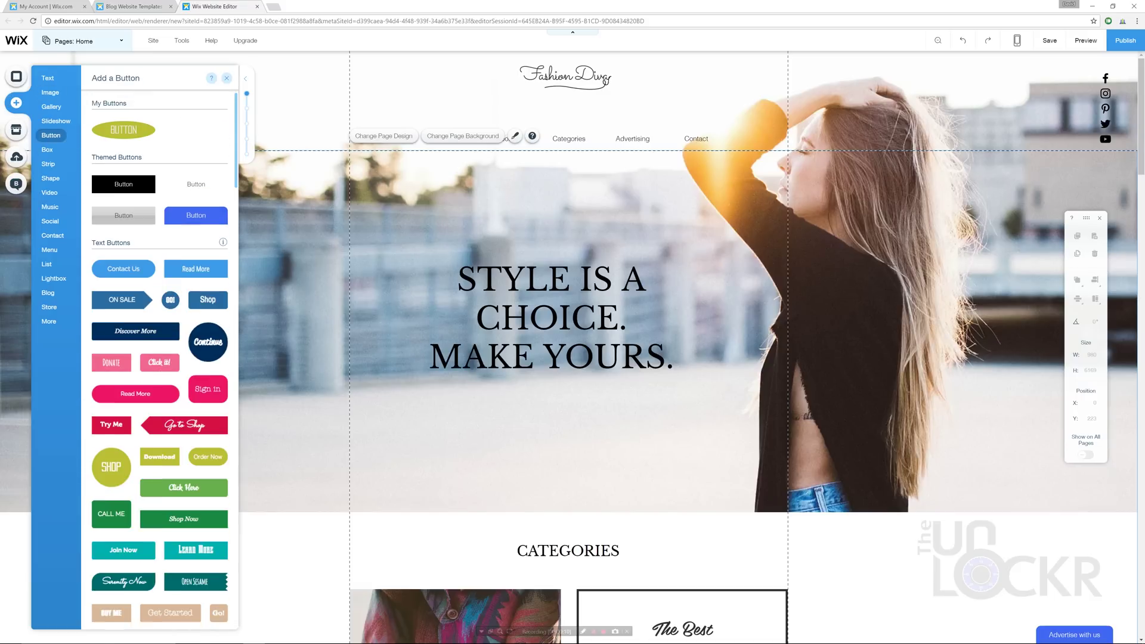
left_click(439, 142)
left_click(433, 165)
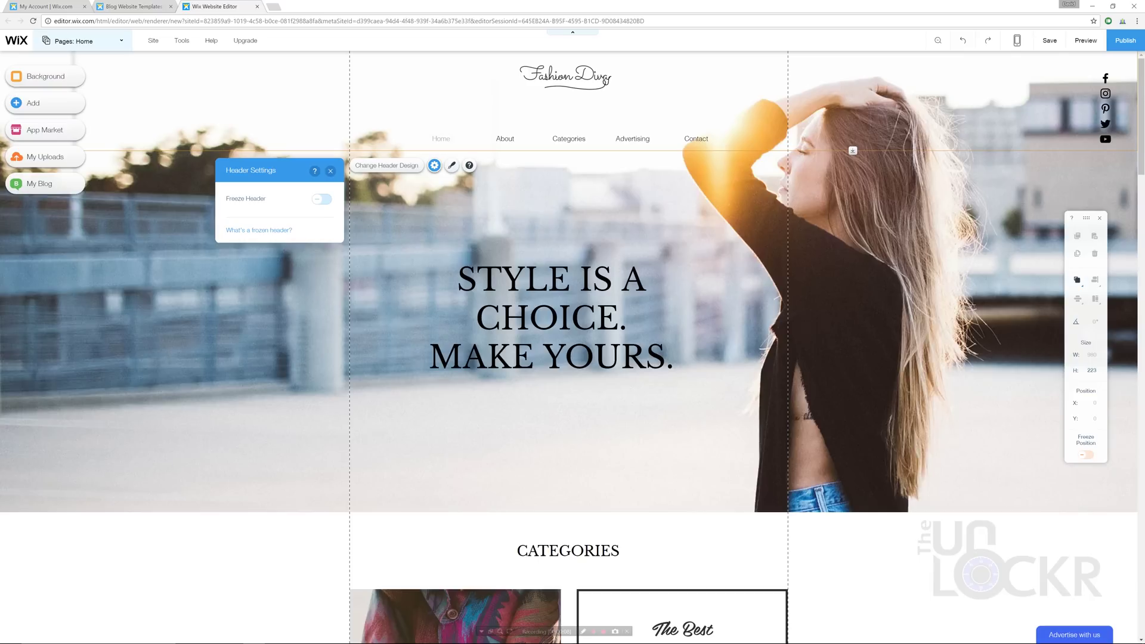
double_click(644, 139)
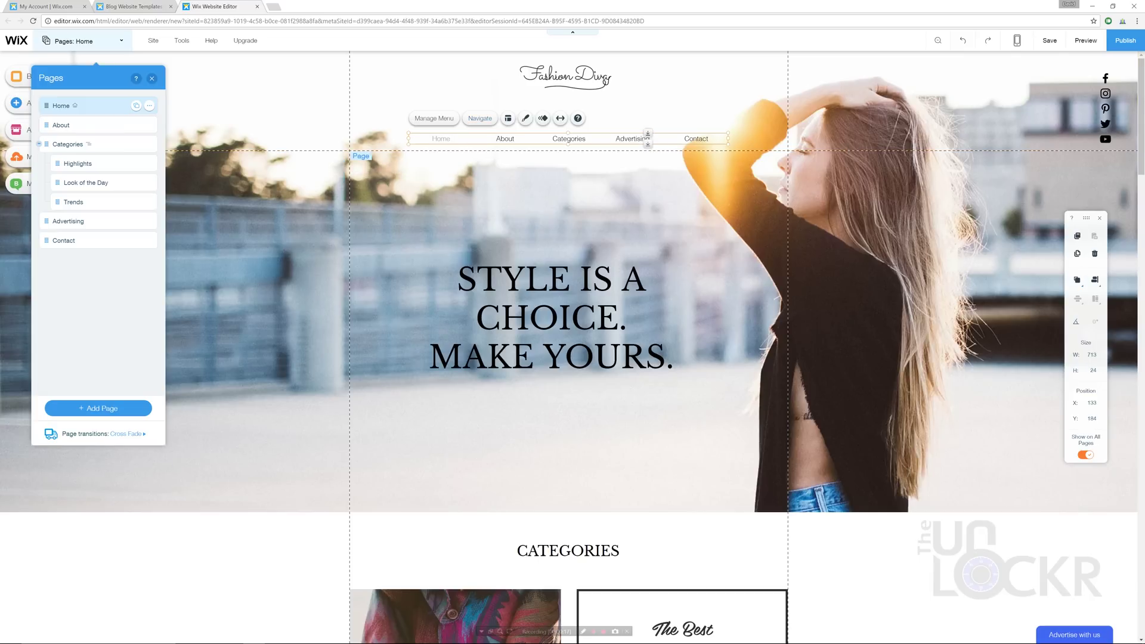
Step: Add ' NOW' after YOURS in the hero heading and exit text editing
left_click(550, 317)
double_click(551, 318)
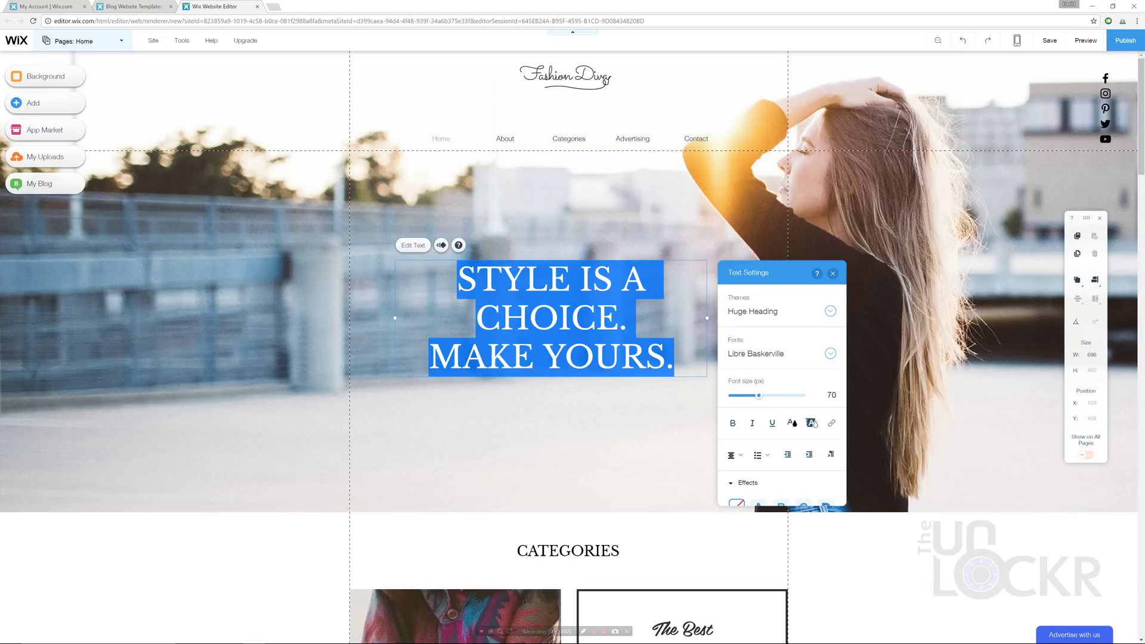
left_click(621, 356)
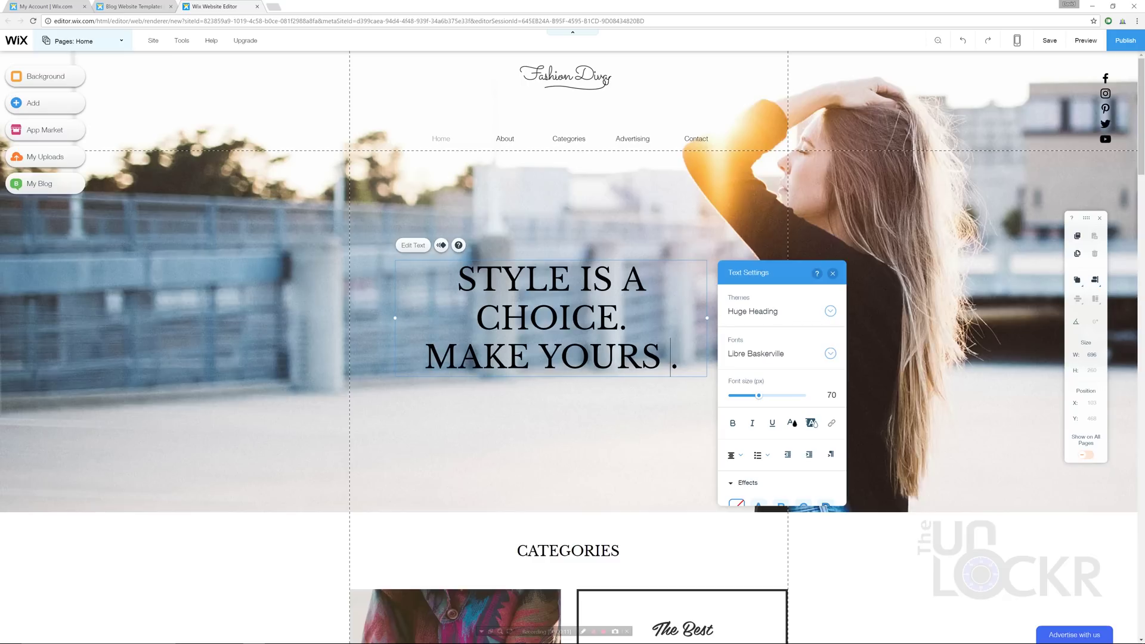
type("NOW")
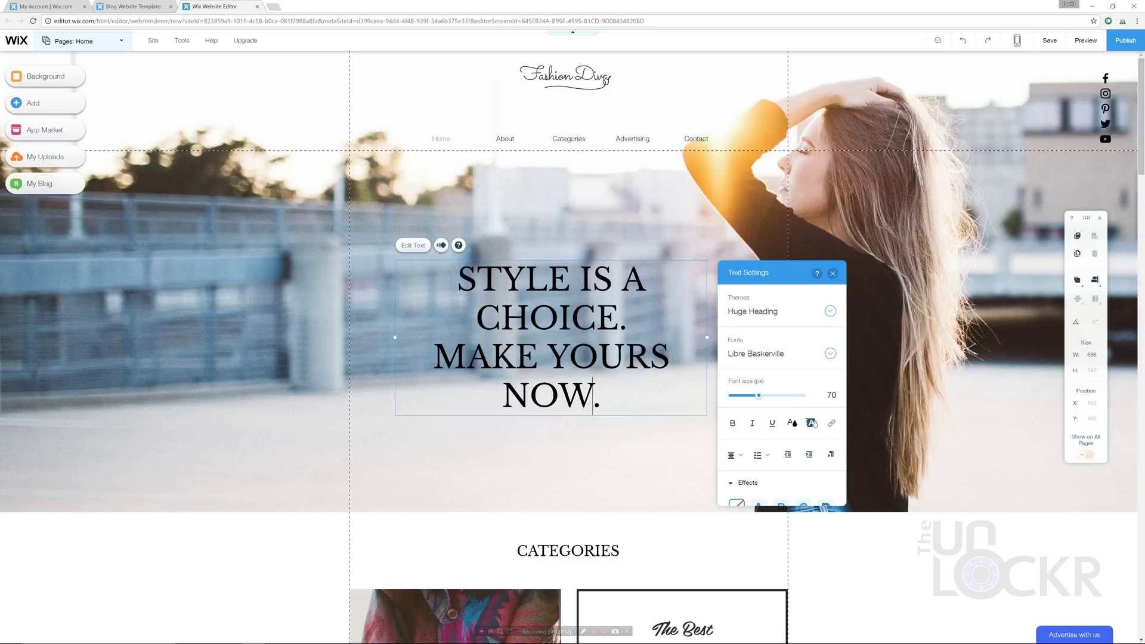
left_click(706, 448)
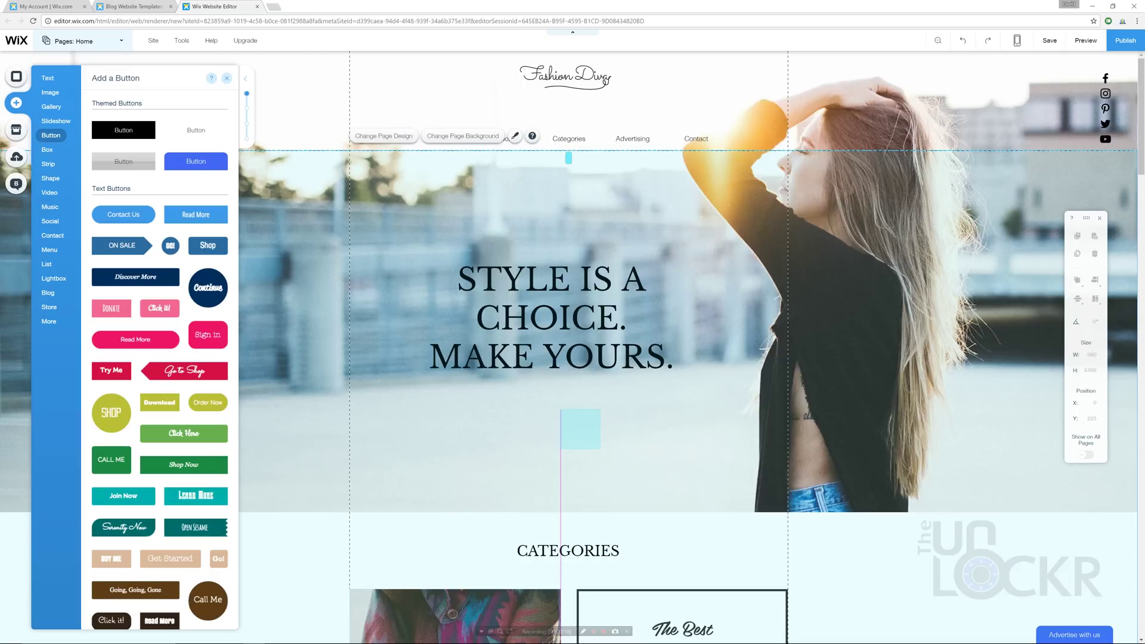
Step: Centre the SHOP button under the heading and place a blue square box below the headline
left_click_drag(579, 429, 564, 435)
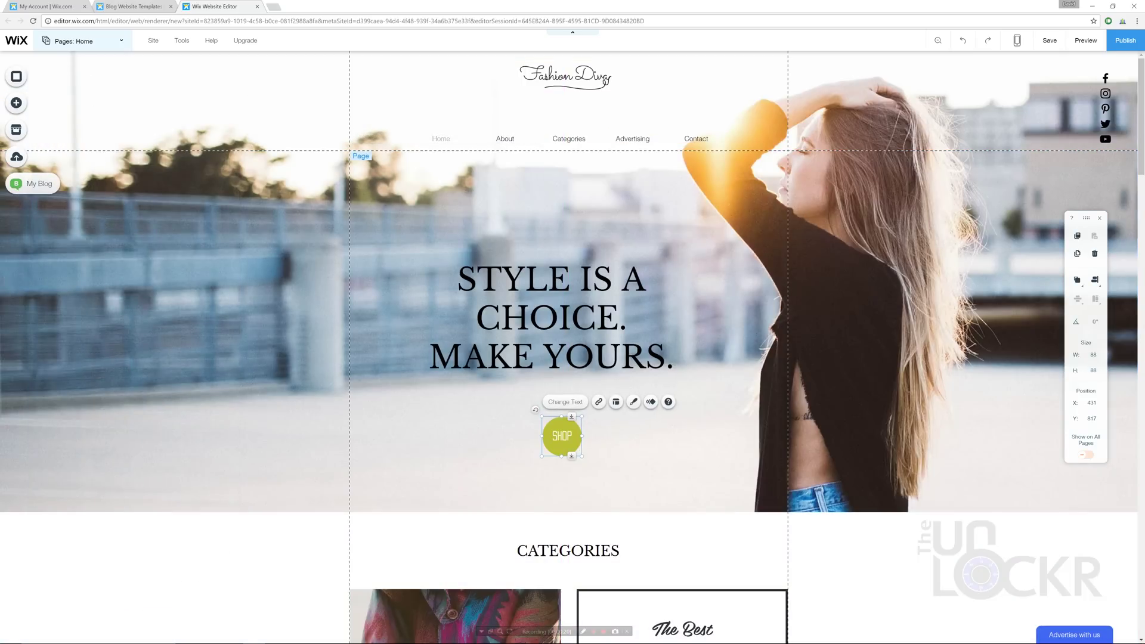
left_click(16, 103)
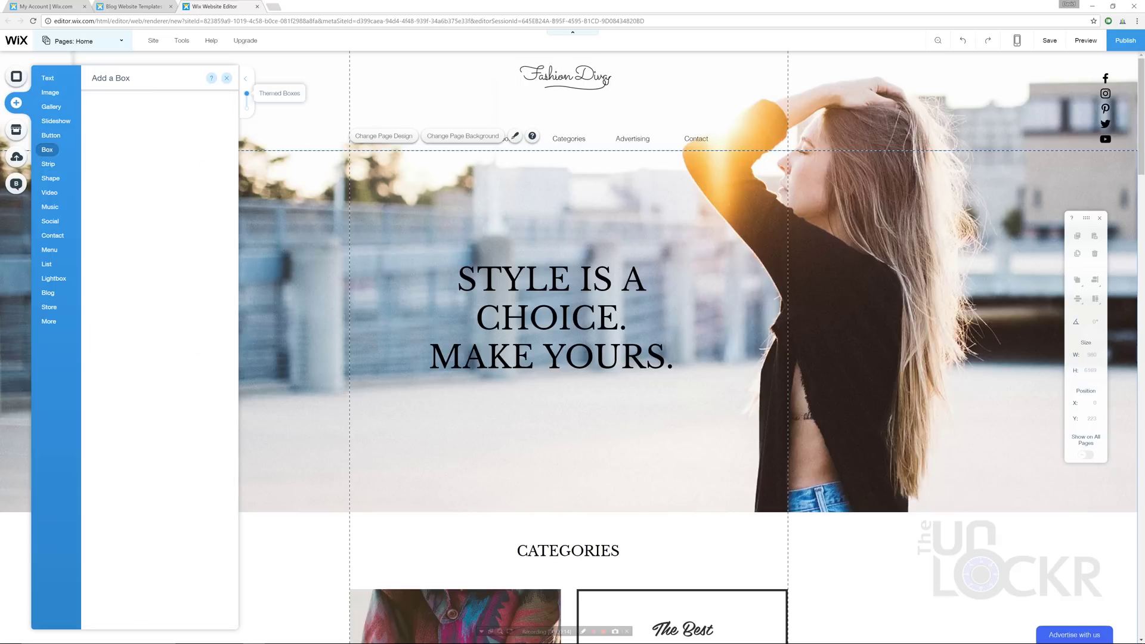
scroll(159, 357, "down", 5)
left_click(50, 221)
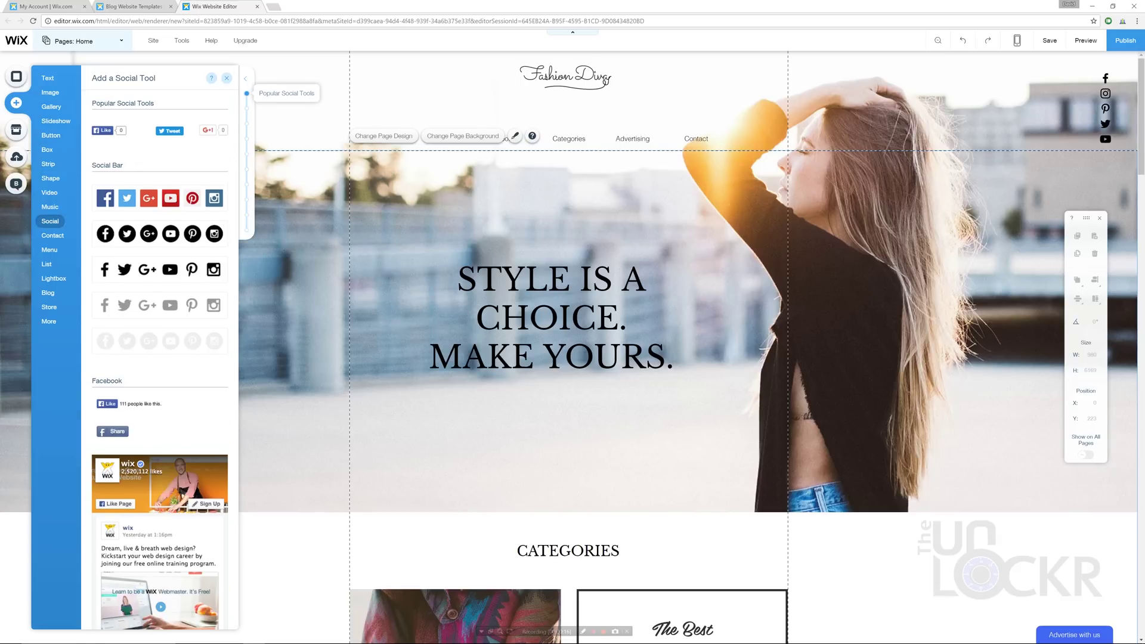
scroll(159, 358, "down", 3)
scroll(159, 357, "down", 4)
scroll(159, 357, "down", 3)
scroll(159, 358, "down", 1)
scroll(159, 358, "down", 2)
left_click(47, 150)
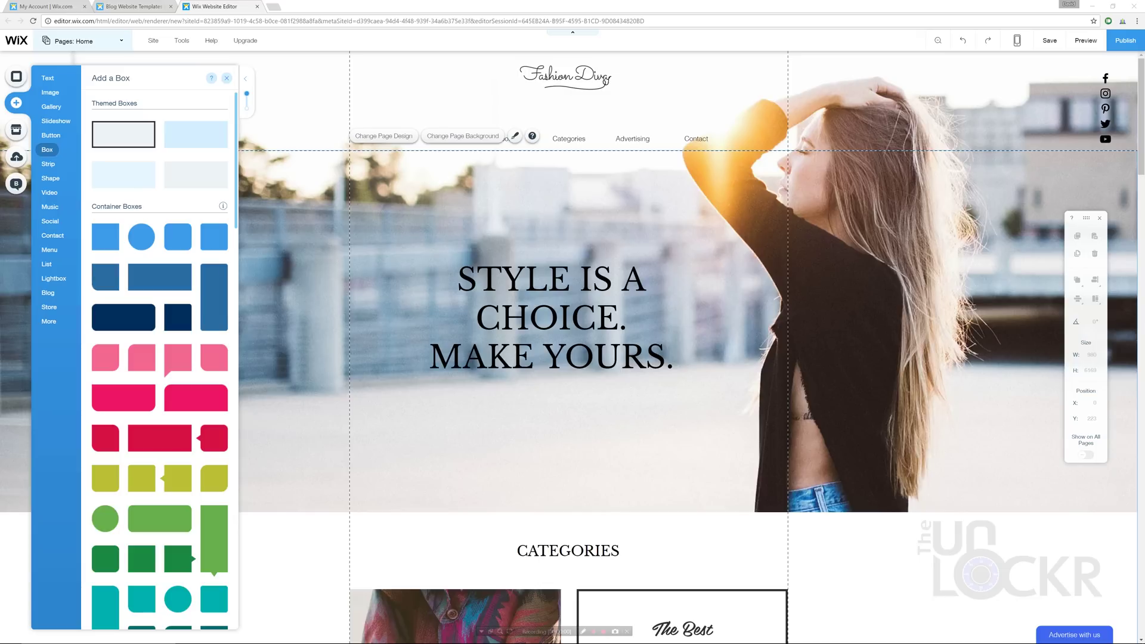
left_click(105, 236)
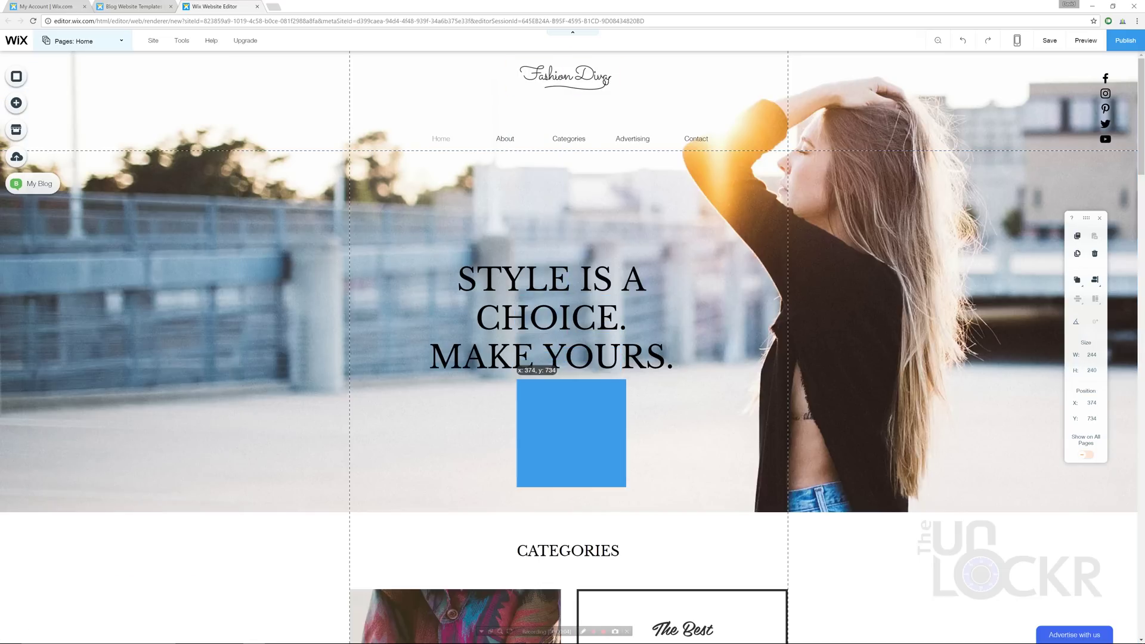
left_click_drag(568, 347, 565, 458)
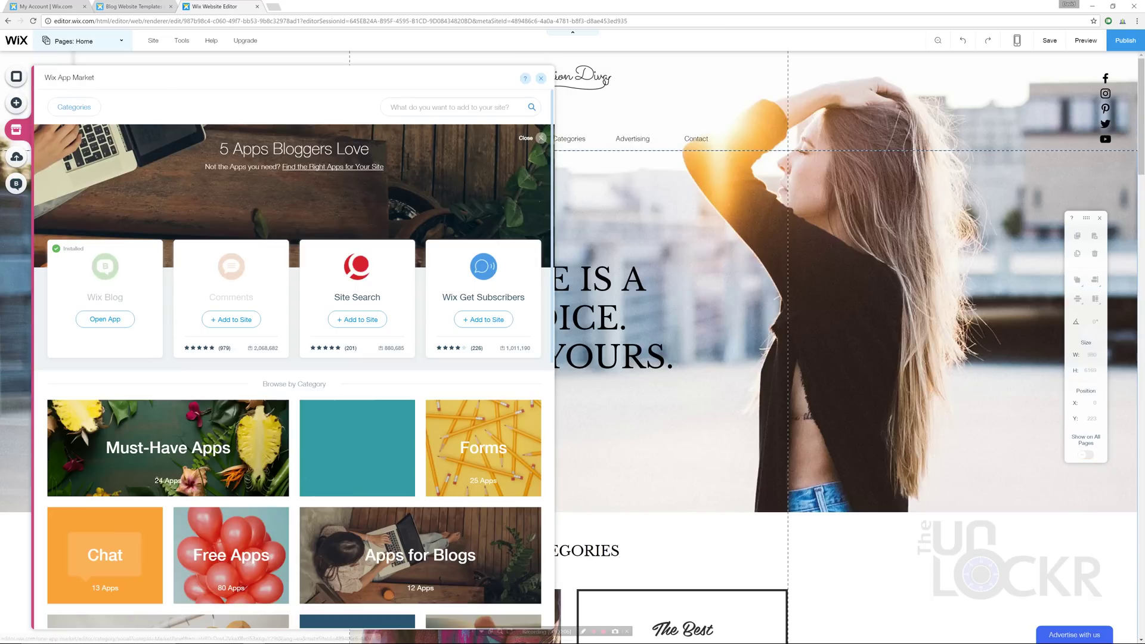
scroll(232, 465, "down", 1)
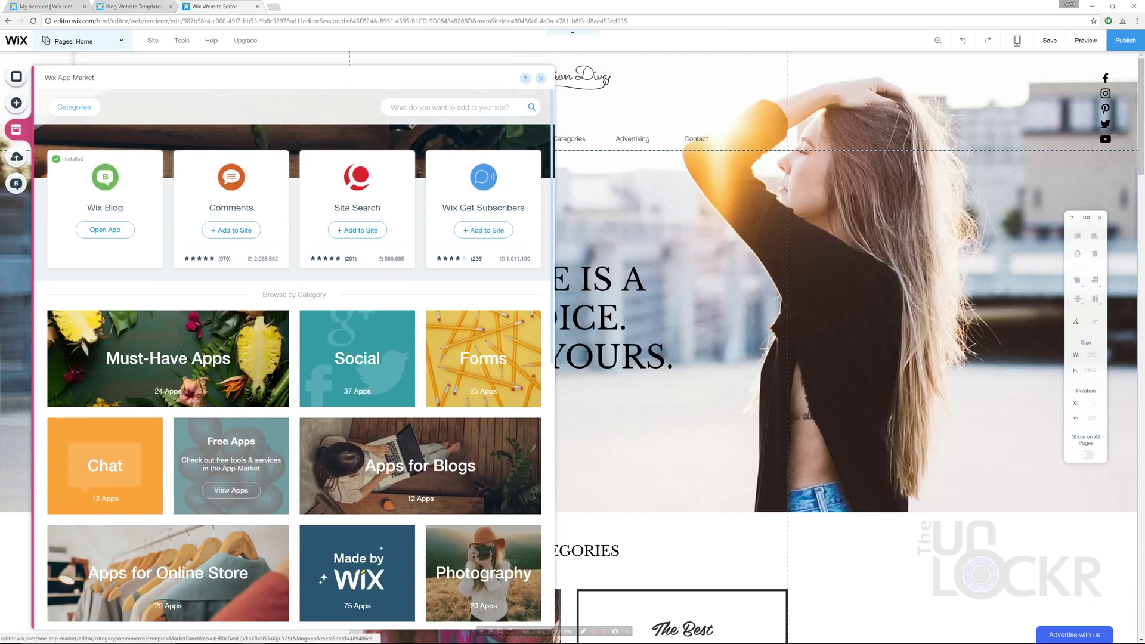
scroll(215, 465, "down", 1)
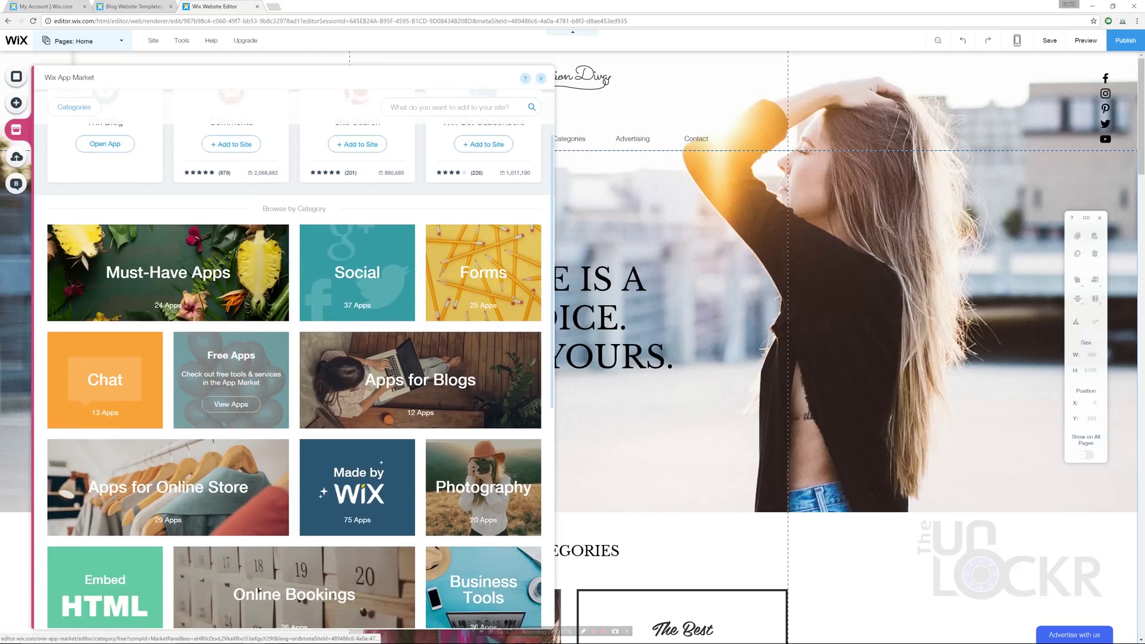
scroll(215, 465, "down", 1)
scroll(214, 465, "down", 1)
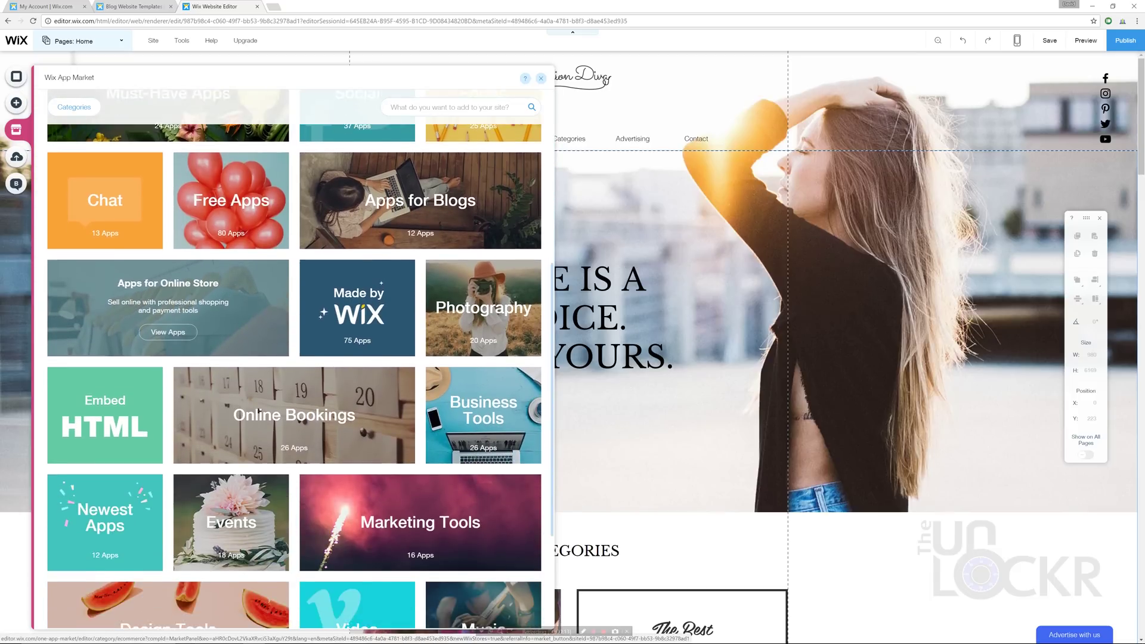
scroll(215, 465, "down", 1)
scroll(215, 465, "up", 2)
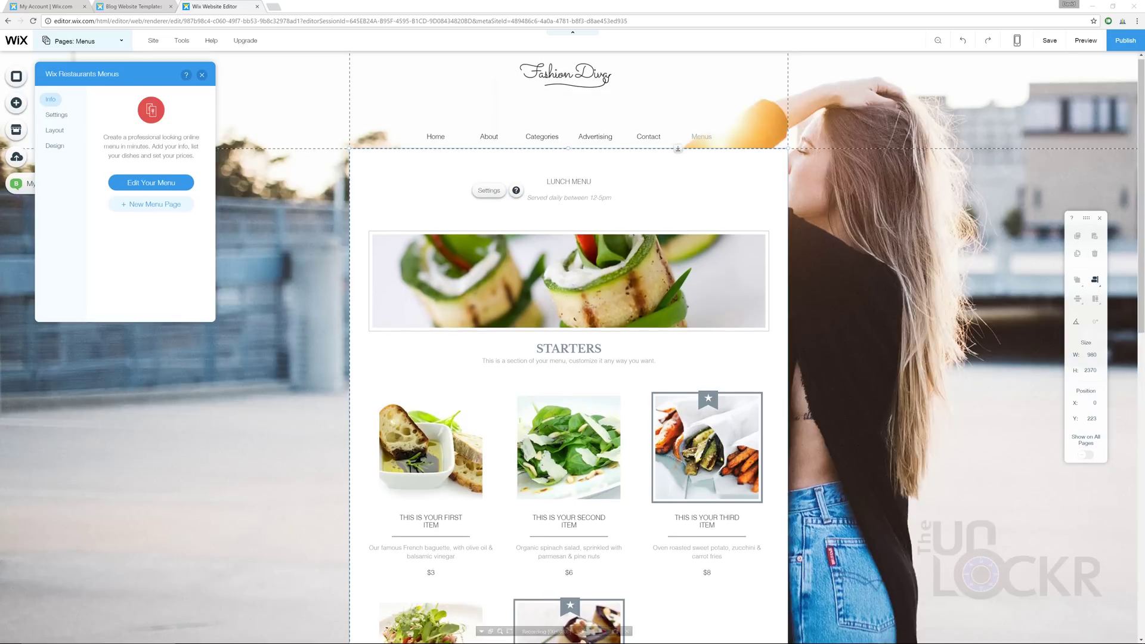
scroll(569, 358, "down", 1)
scroll(570, 359, "down", 1)
scroll(568, 359, "down", 1)
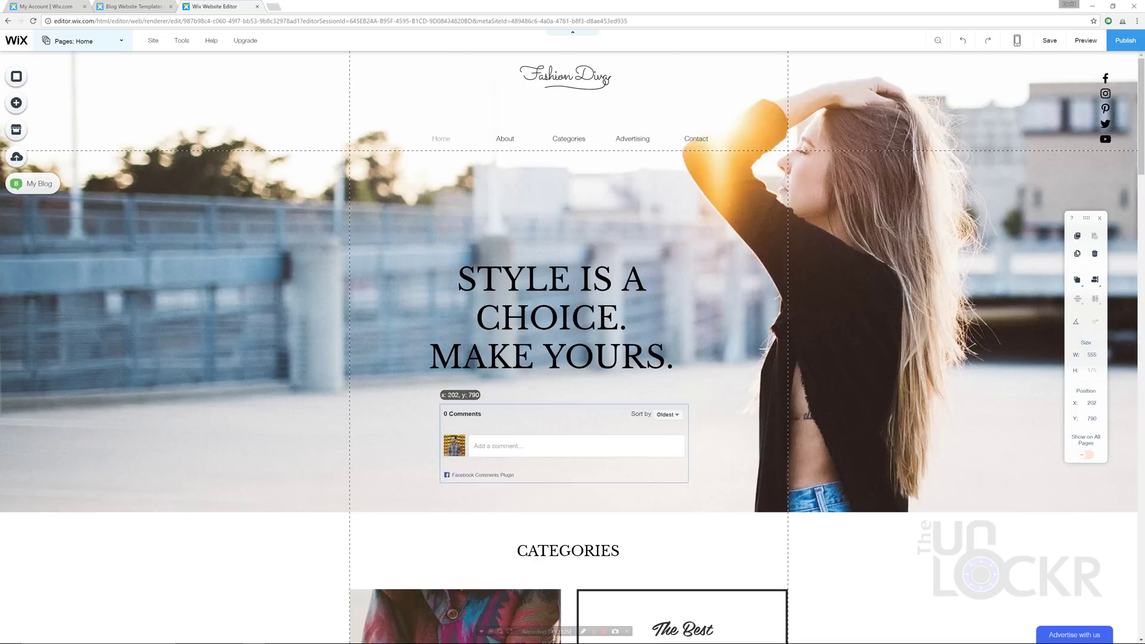
Step: Move the Facebook Comments widget further down the page
mouse_move(573, 434)
left_mouse_down()
mouse_move(573, 542)
mouse_move(573, 470)
left_mouse_up()
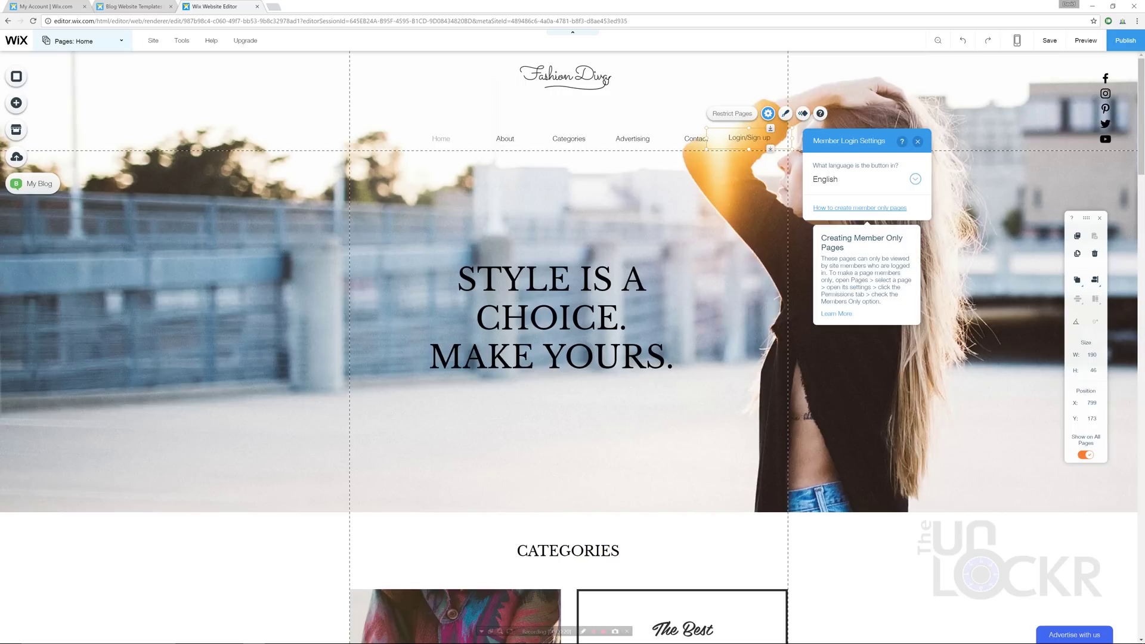
Step: In the App Market's Must-Have Apps, review Events Calendar's features and pricing, then select Site Search
left_click(805, 214)
left_click(16, 130)
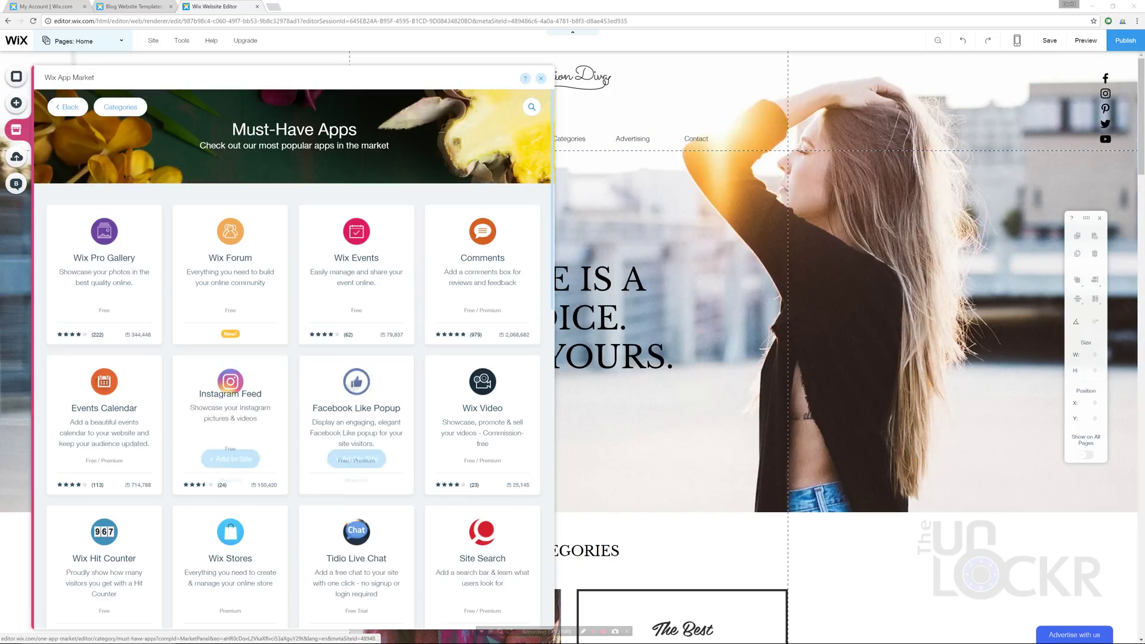
scroll(358, 385, "down", 3)
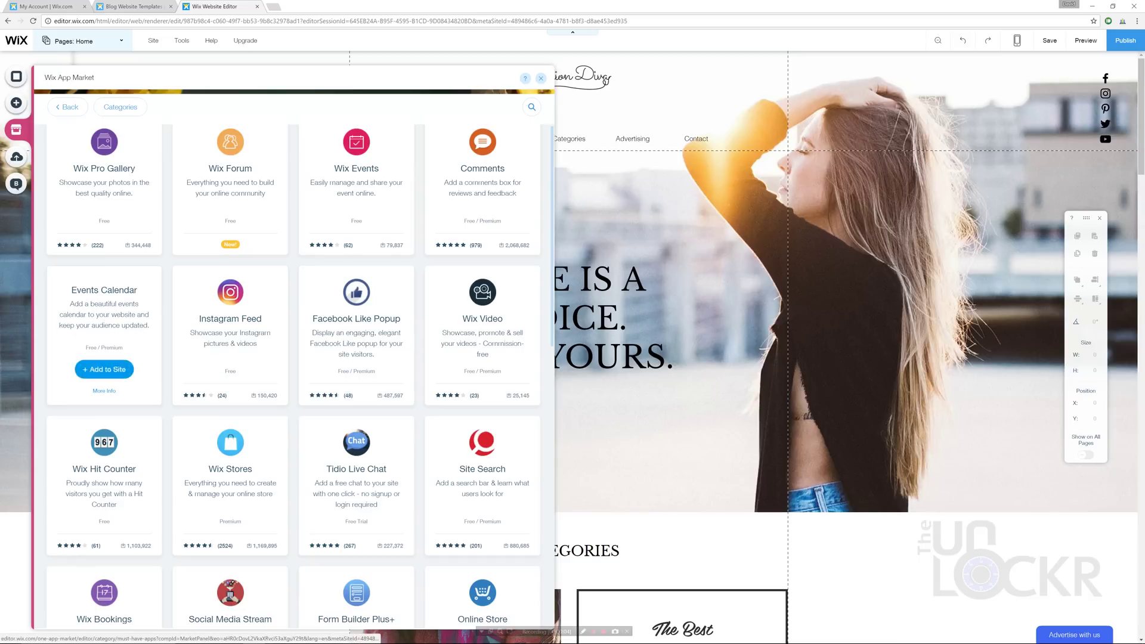
left_click(103, 390)
left_click(491, 291)
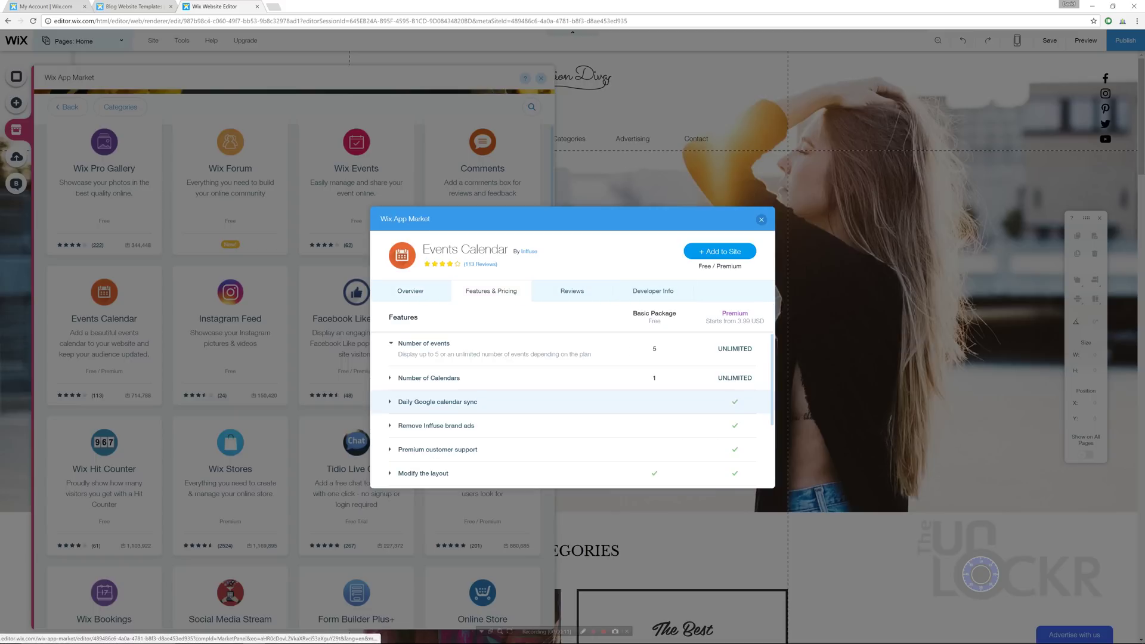
scroll(573, 412, "down", 2)
scroll(572, 412, "up", 2)
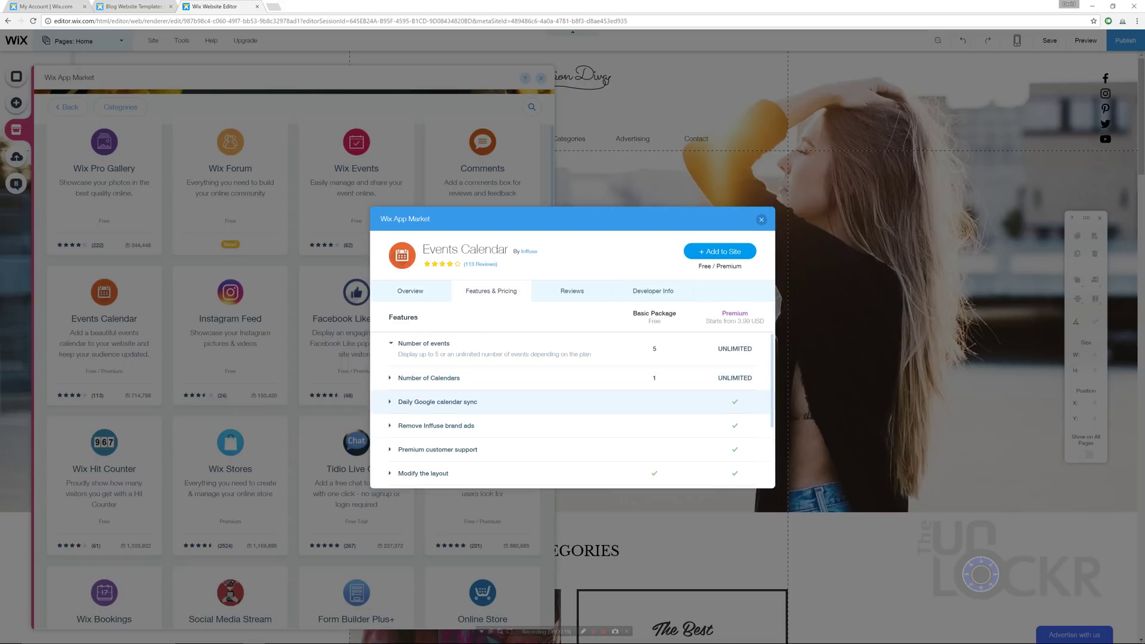
key("Escape")
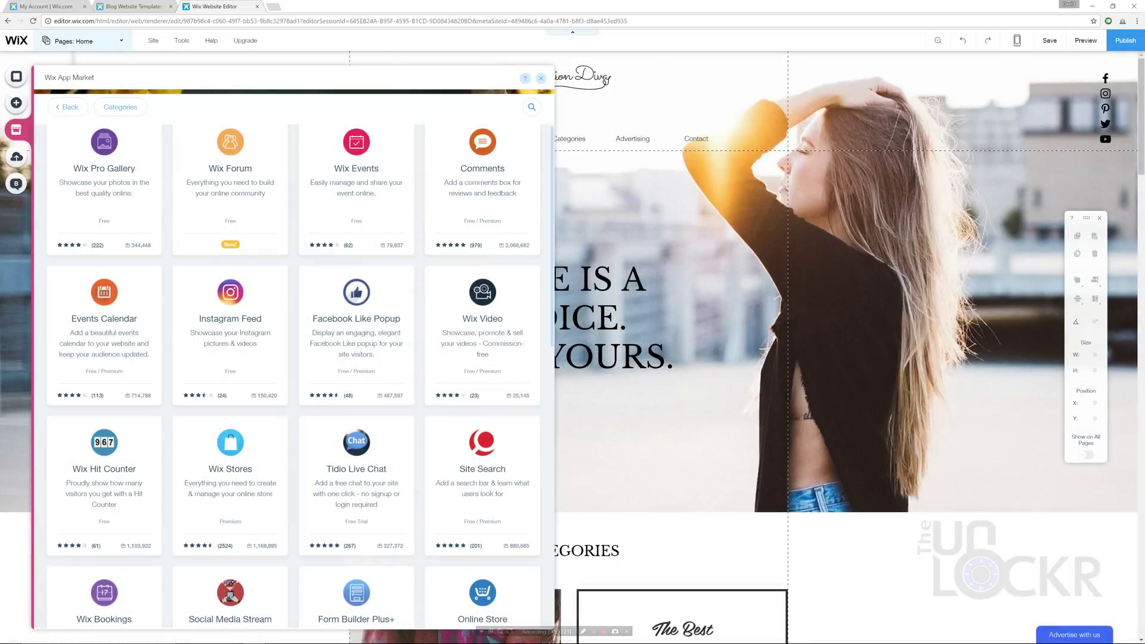
left_click(482, 474)
Step: Show Site Search's pricing, comparing its free Basic Package with the Premium plan
left_click(572, 291)
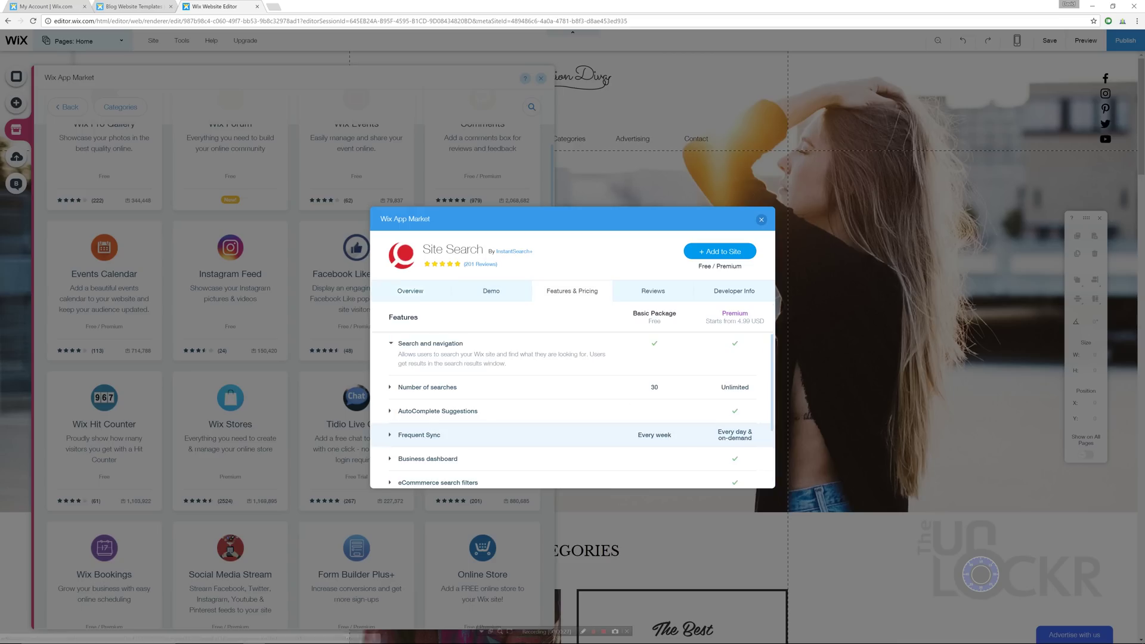